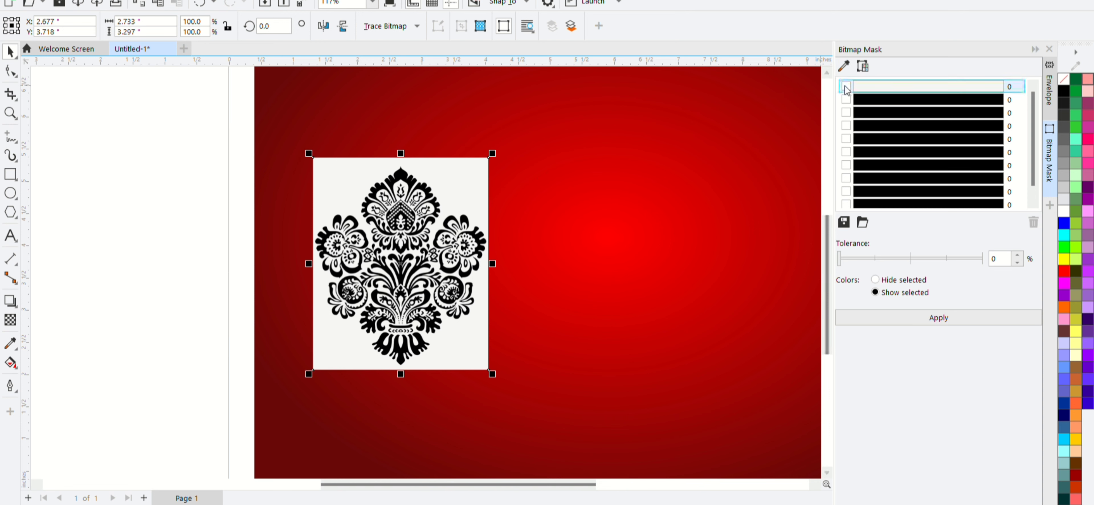
# Hide the ornament bitmap's near-white background with a Bitmap Mask at 100% tolerance
pyautogui.click(846, 86)
pyautogui.moveTo(840, 258); pyautogui.dragTo(983, 258)
pyautogui.click(876, 280)
pyautogui.click(914, 319)
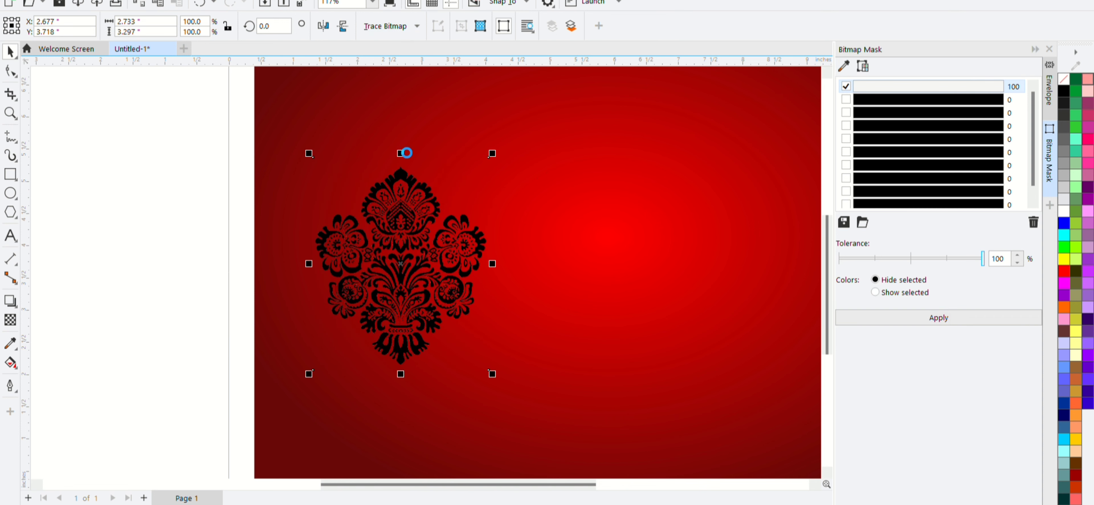
# Place the ornament near the middle of the red gradient rectangle and colour it yellow
pyautogui.moveTo(398, 215); pyautogui.dragTo(617, 215)
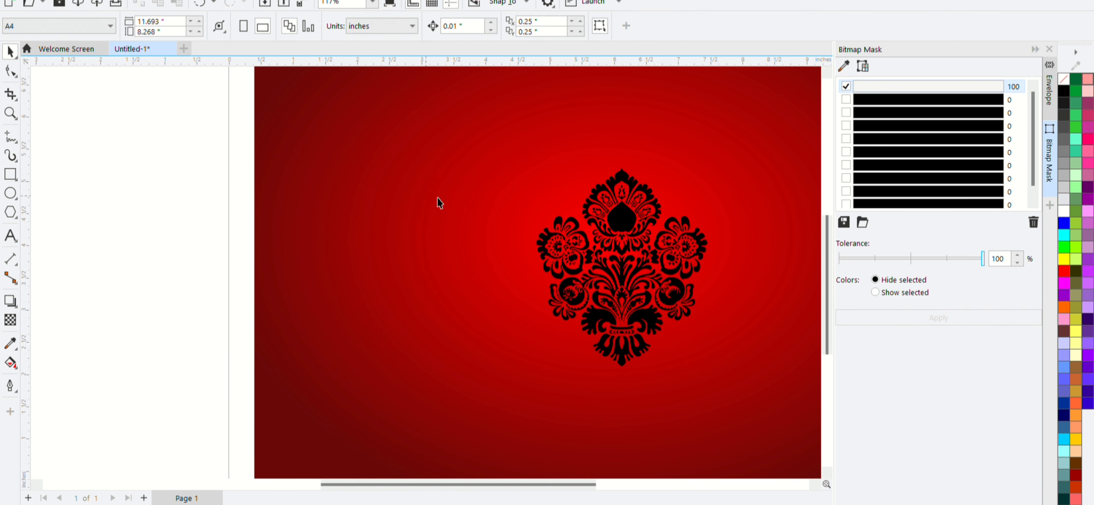
pyautogui.rightClick(1064, 259)
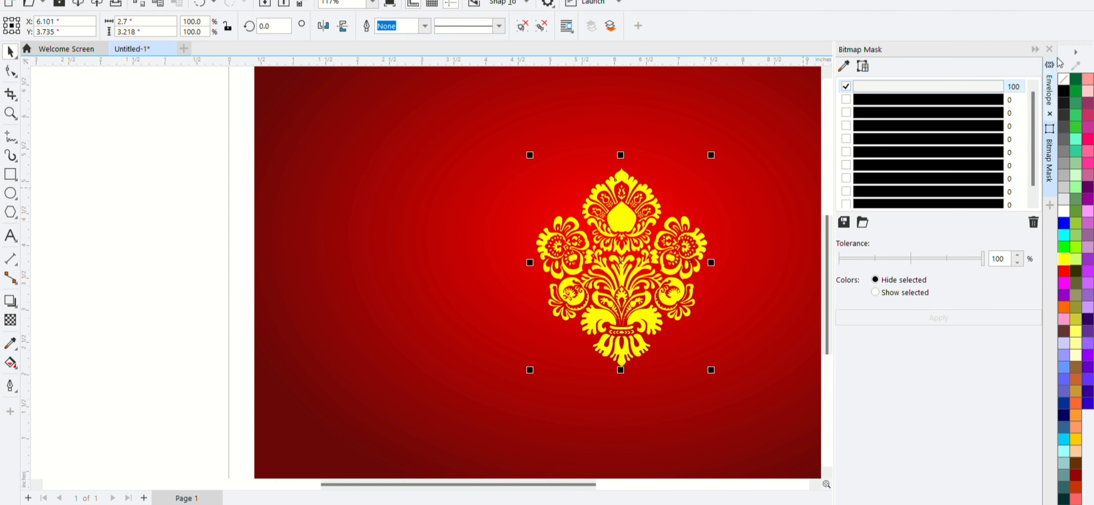
# Close the Bitmap Mask docker and collapse the Envelope docker to free up the canvas
pyautogui.scroll(1, 643, 187)
pyautogui.scroll(-7, 643, 187)
pyautogui.scroll(1, 643, 187)
pyautogui.scroll(-1, 643, 187)
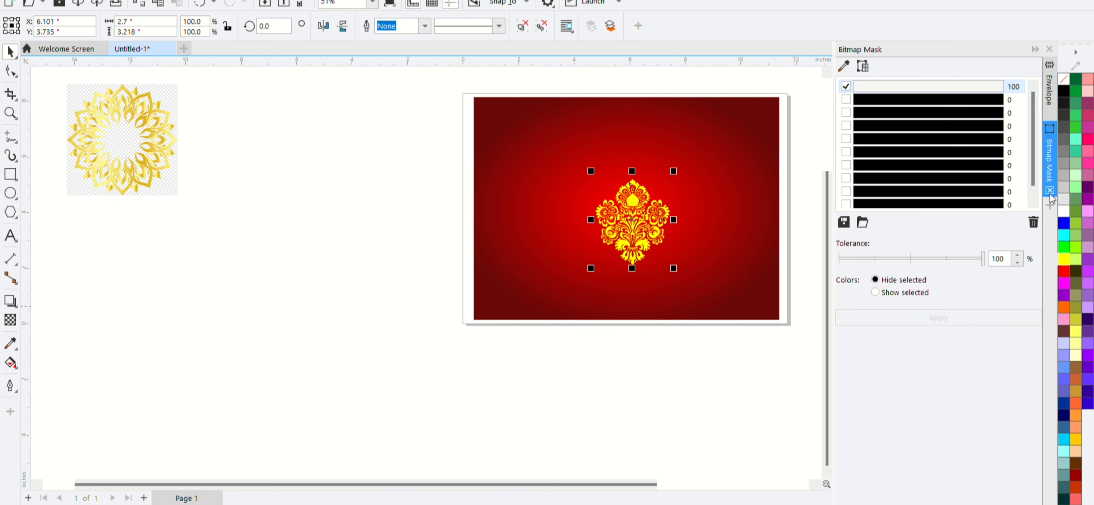
pyautogui.click(1050, 192)
pyautogui.click(1049, 91)
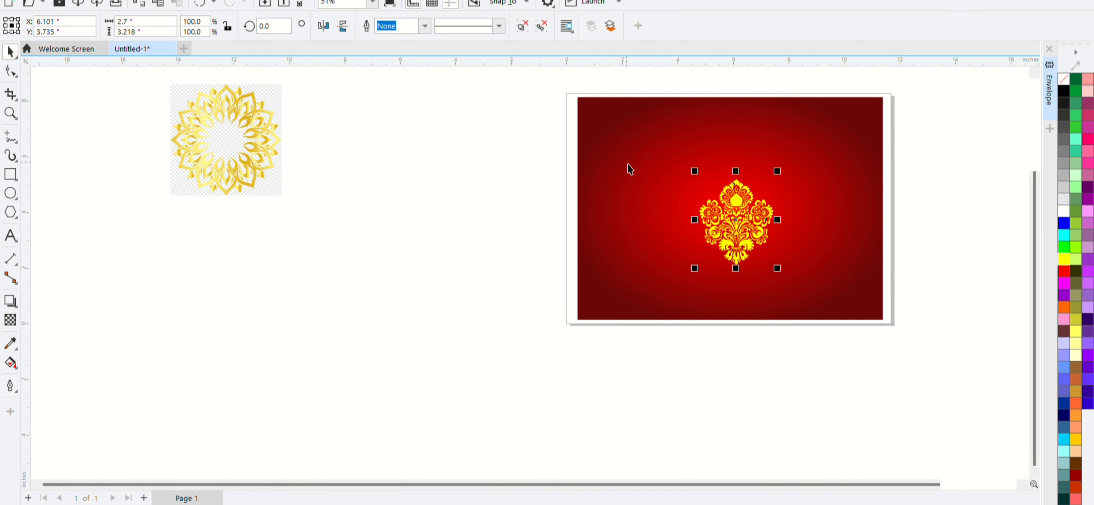
# Move the yellow ornament to the left half of the red rectangle, at about X 3.6 in, Y 4.2 in
pyautogui.moveTo(743, 218); pyautogui.dragTo(529, 237)
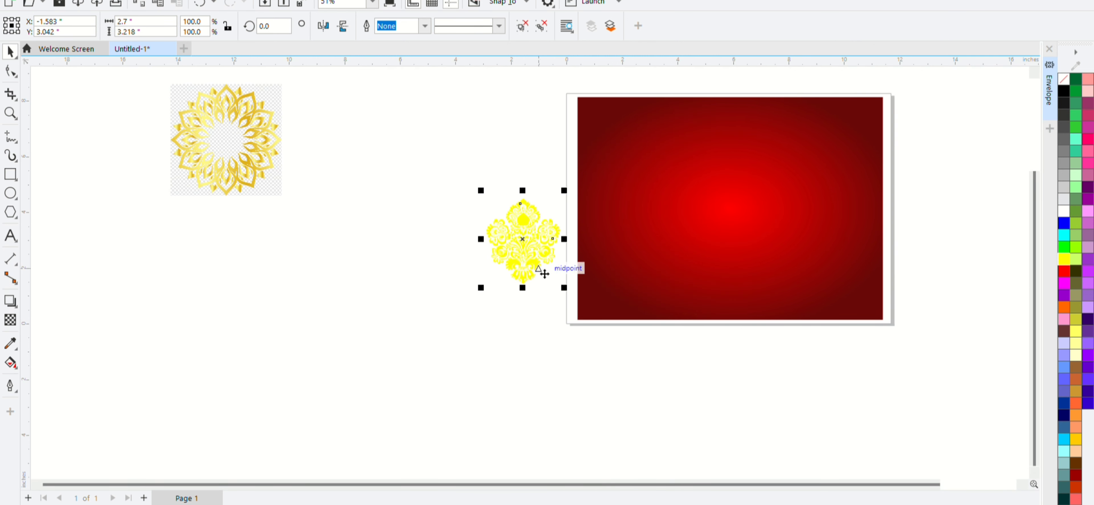
pyautogui.moveTo(540, 269); pyautogui.dragTo(626, 260)
pyautogui.moveTo(624, 207); pyautogui.dragTo(682, 185)
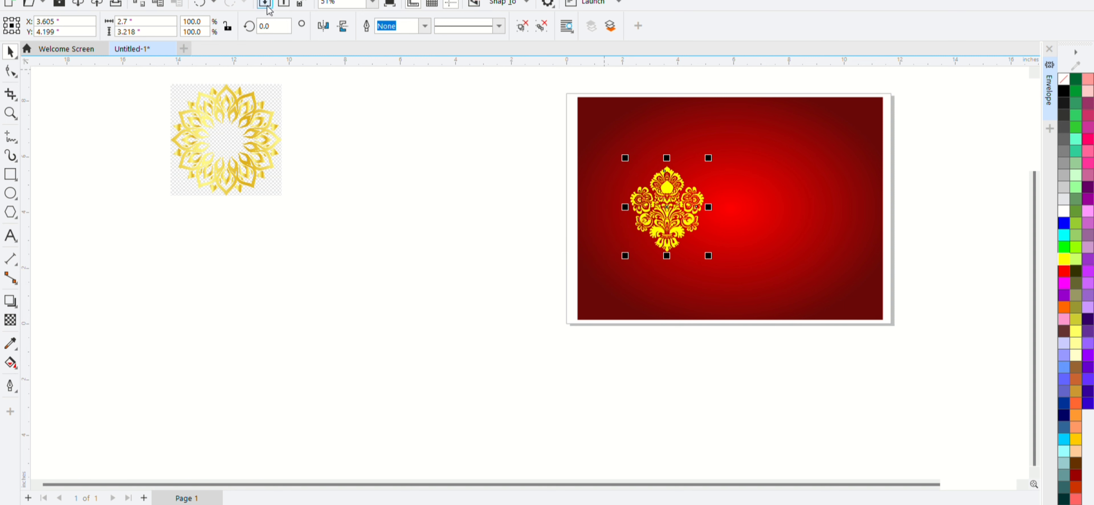
# Apply a uniform transparency of 60 to the yellow ornament
pyautogui.click(10, 320)
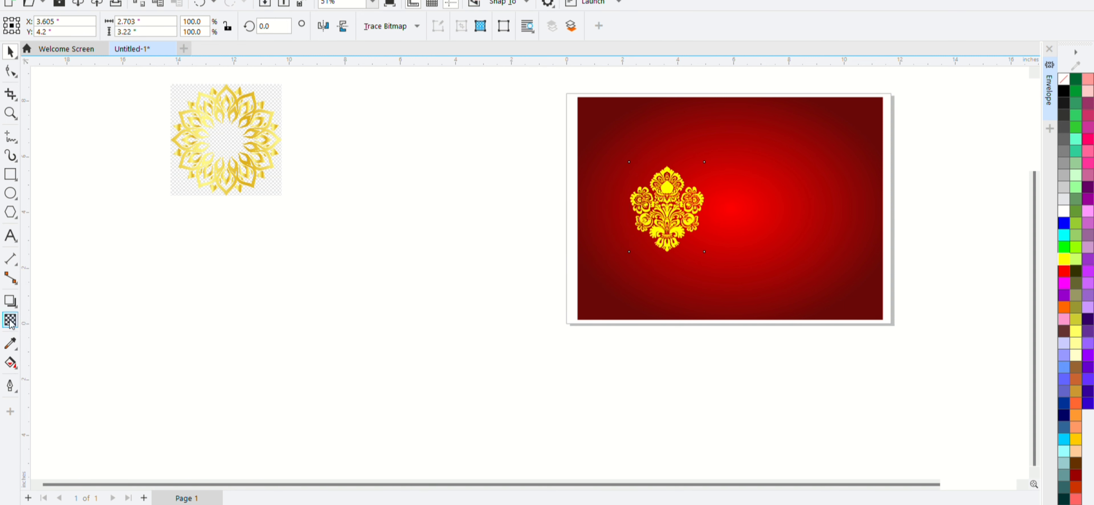
pyautogui.click(655, 269)
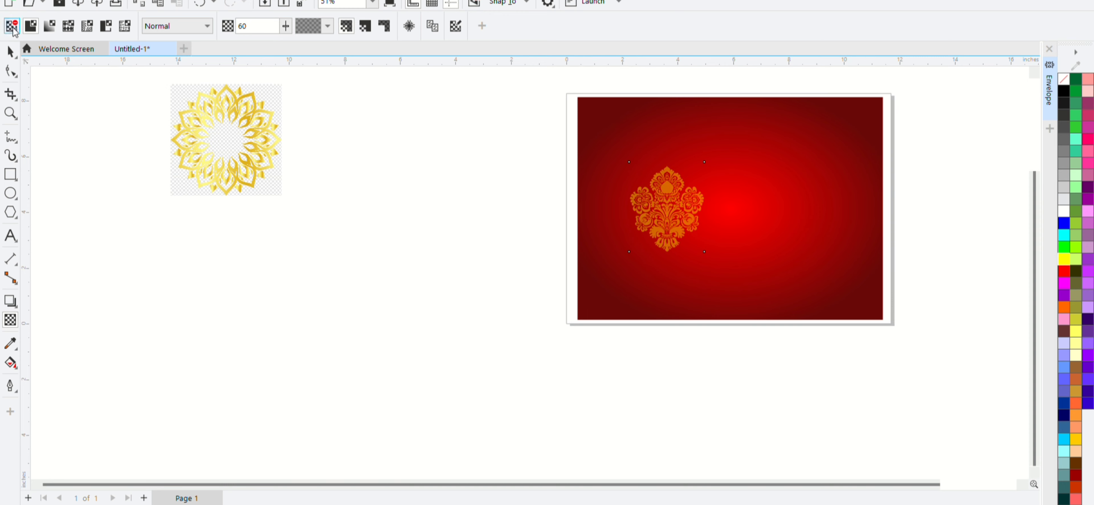
pyautogui.press('space')
# Move the ornament to the rectangle's upper-left corner and scale it down to about 2.02 × 2.41 in
pyautogui.moveTo(671, 192); pyautogui.dragTo(628, 138)
pyautogui.scroll(6, 839, 266)
pyautogui.scroll(-2, 837, 267)
pyautogui.moveTo(789, 206); pyautogui.dragTo(774, 309)
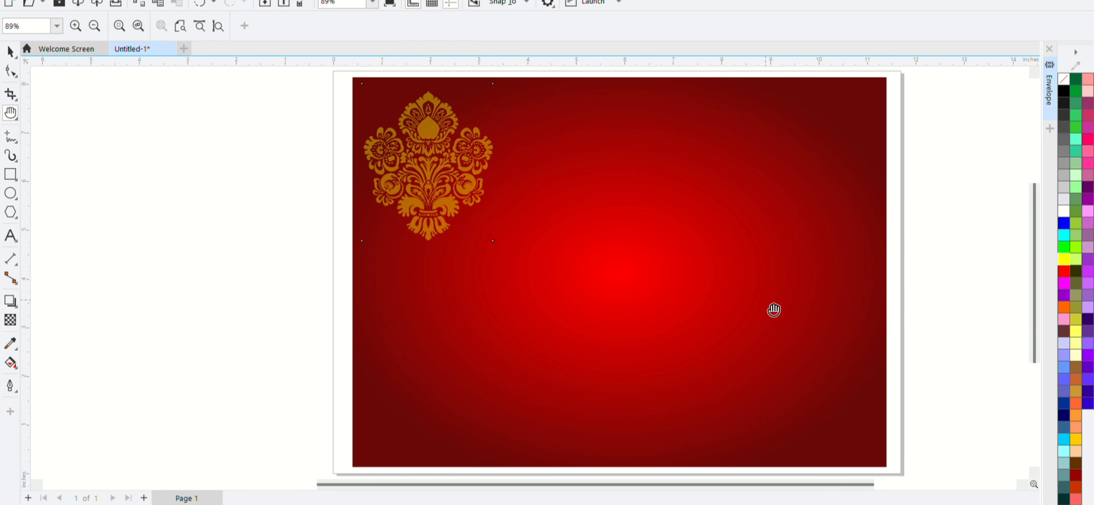
pyautogui.press('space')
pyautogui.moveTo(496, 243); pyautogui.dragTo(482, 226)
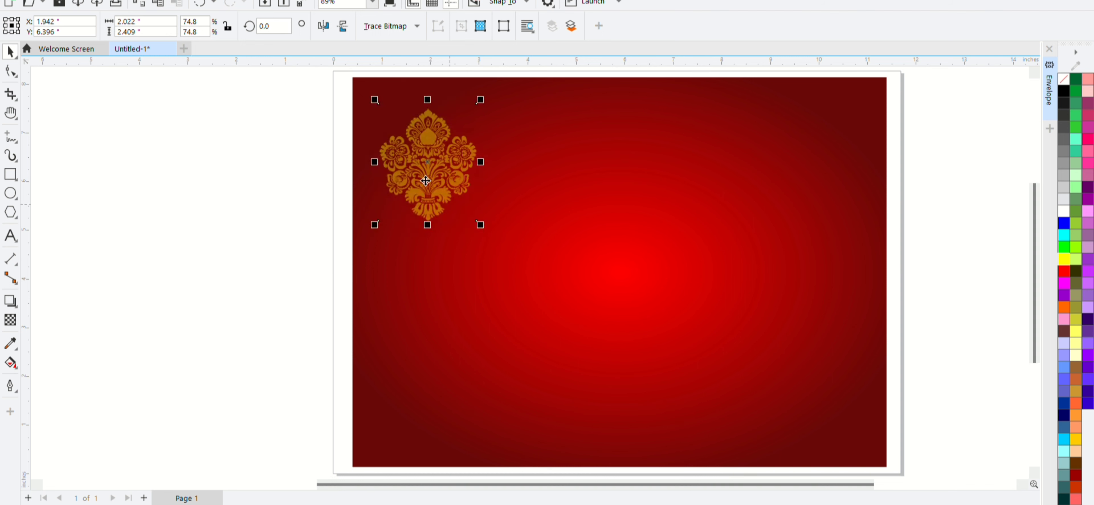
# Duplicate the ornament side by side along the rectangle's upper edge to form a row of six
pyautogui.moveTo(428, 188); pyautogui.dragTo(607, 145)
pyautogui.click(498, 175)
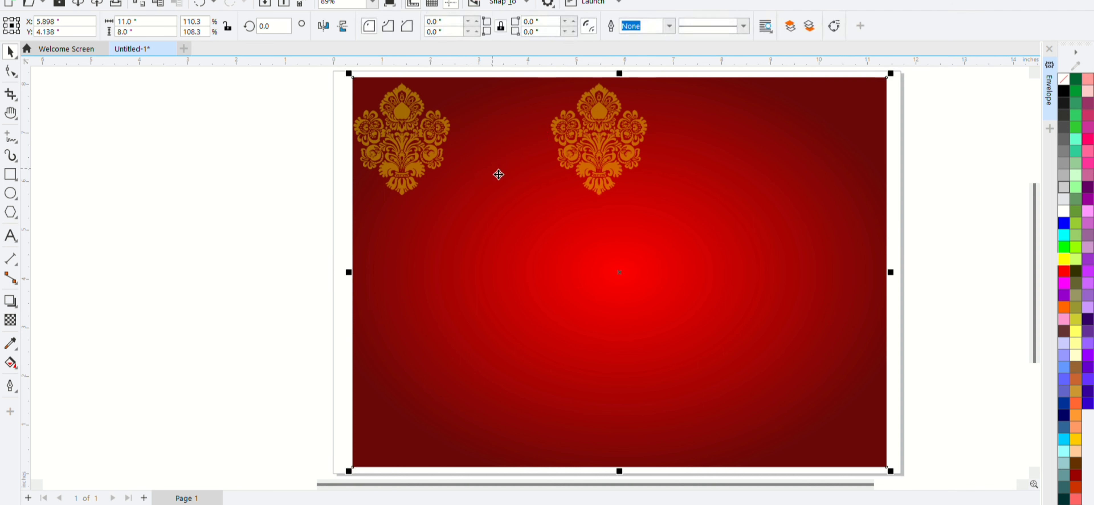
pyautogui.hotkey('ctrl', 'z')
pyautogui.moveTo(520, 149); pyautogui.dragTo(619, 150)
pyautogui.rightClick(618, 150)
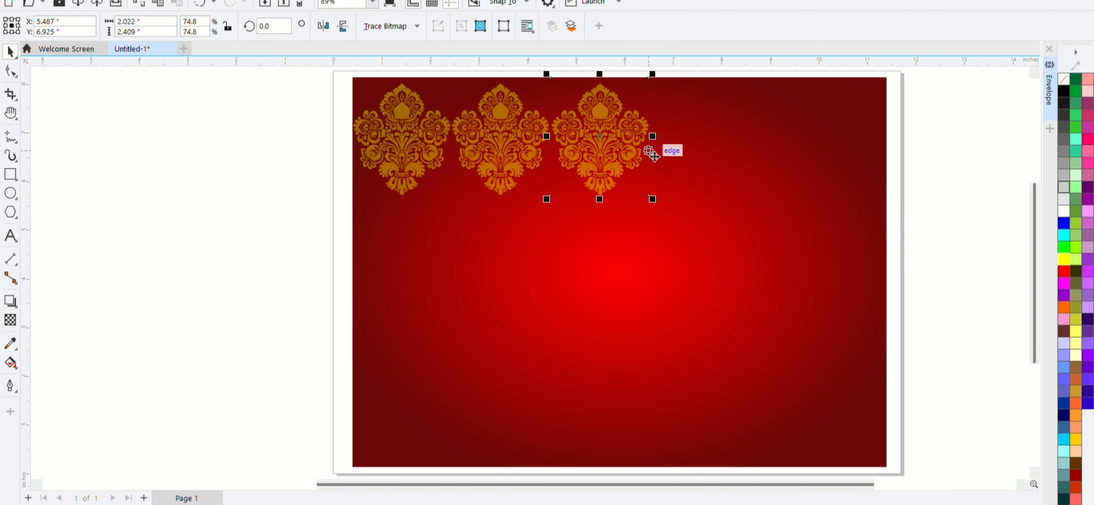
pyautogui.hotkey('ctrl', 'r')
pyautogui.hotkey('ctrl', 'r')
pyautogui.hotkey('ctrl', 'r')
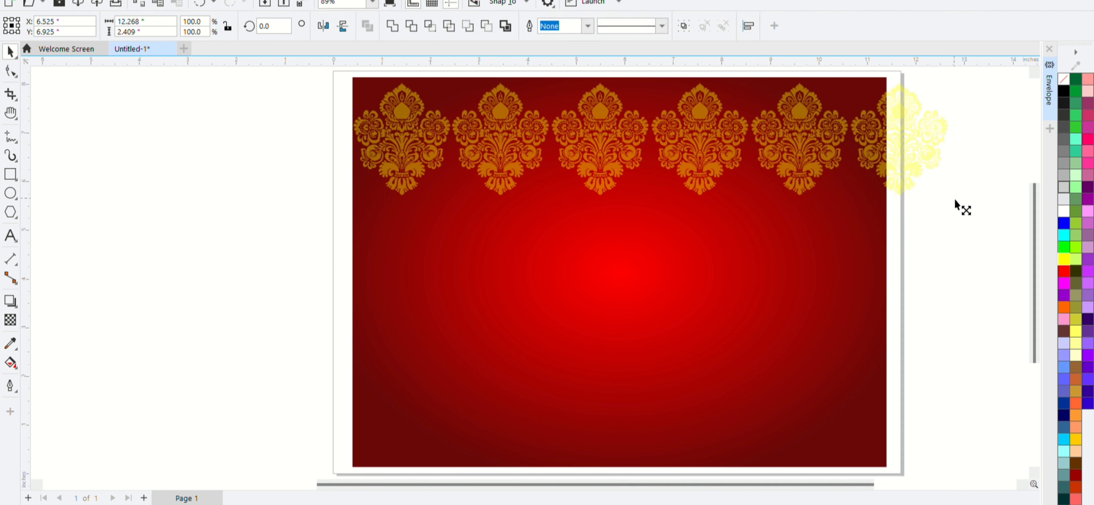
# Scale the six ornaments together to about 10.97 × 2.15 in so the row fits the rectangle's width
pyautogui.click(349, 161)
pyautogui.click(348, 156)
pyautogui.click(407, 156)
pyautogui.keyDown('shift'); pyautogui.click(514, 158); pyautogui.keyUp('shift')
pyautogui.keyDown('shift'); pyautogui.click(621, 156); pyautogui.keyUp('shift')
pyautogui.keyDown('shift'); pyautogui.click(706, 154); pyautogui.keyUp('shift')
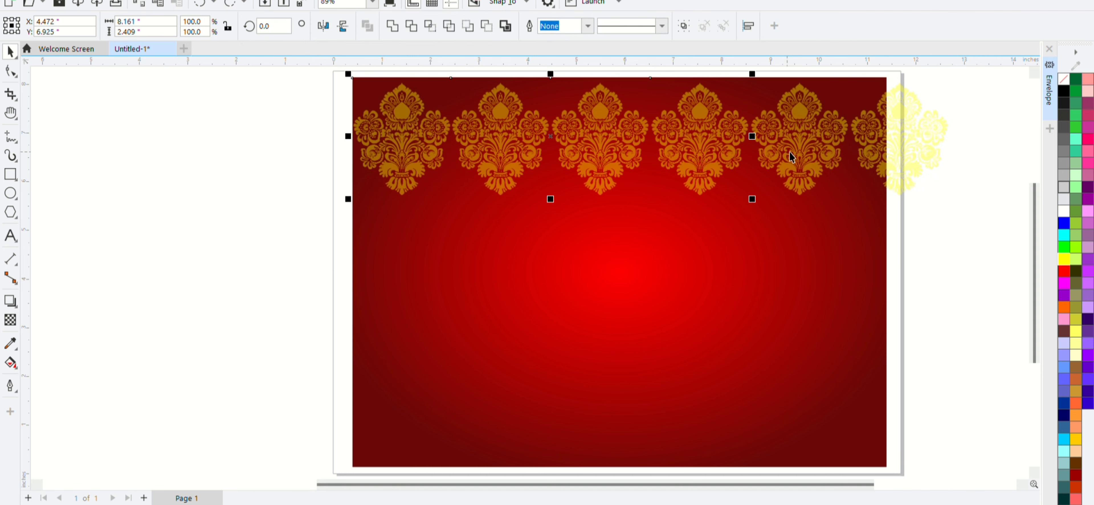
pyautogui.keyDown('shift'); pyautogui.click(789, 152); pyautogui.keyUp('shift')
pyautogui.keyDown('shift'); pyautogui.click(871, 157); pyautogui.keyUp('shift')
pyautogui.moveTo(953, 198); pyautogui.dragTo(937, 196)
pyautogui.moveTo(801, 153); pyautogui.dragTo(772, 148)
pyautogui.moveTo(894, 189); pyautogui.dragTo(891, 188)
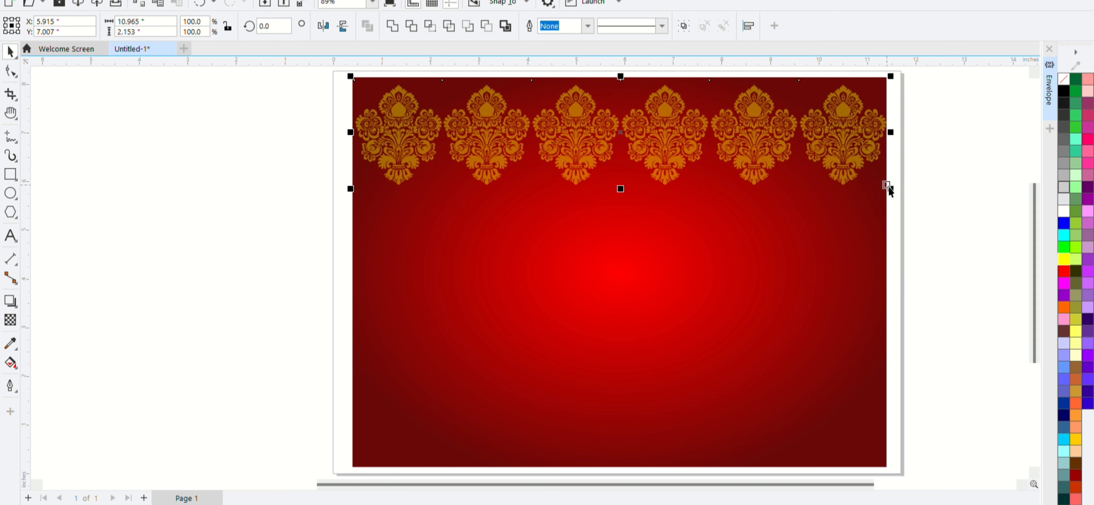
# Duplicate the ornament row downward at equal spacing to make four rows over the rectangle
pyautogui.moveTo(592, 139); pyautogui.dragTo(612, 241)
pyautogui.hotkey('ctrl', 'r')
pyautogui.hotkey('ctrl', 'r')
pyautogui.scroll(-1, 626, 226)
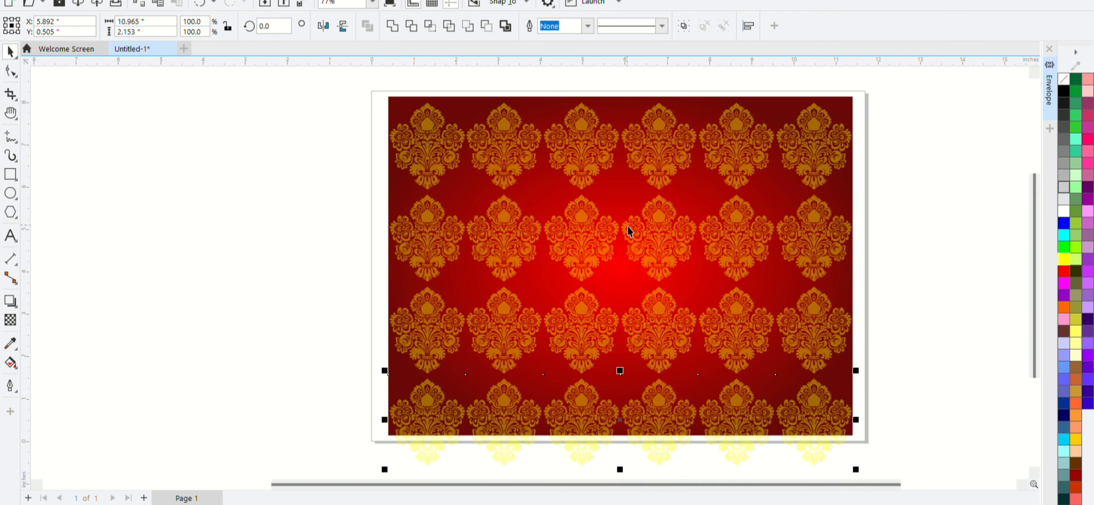
pyautogui.keyDown('shift'); pyautogui.click(732, 334); pyautogui.keyUp('shift')
pyautogui.keyDown('shift'); pyautogui.click(731, 240); pyautogui.keyUp('shift')
pyautogui.keyDown('shift'); pyautogui.click(737, 165); pyautogui.keyUp('shift')
pyautogui.click(383, 110)
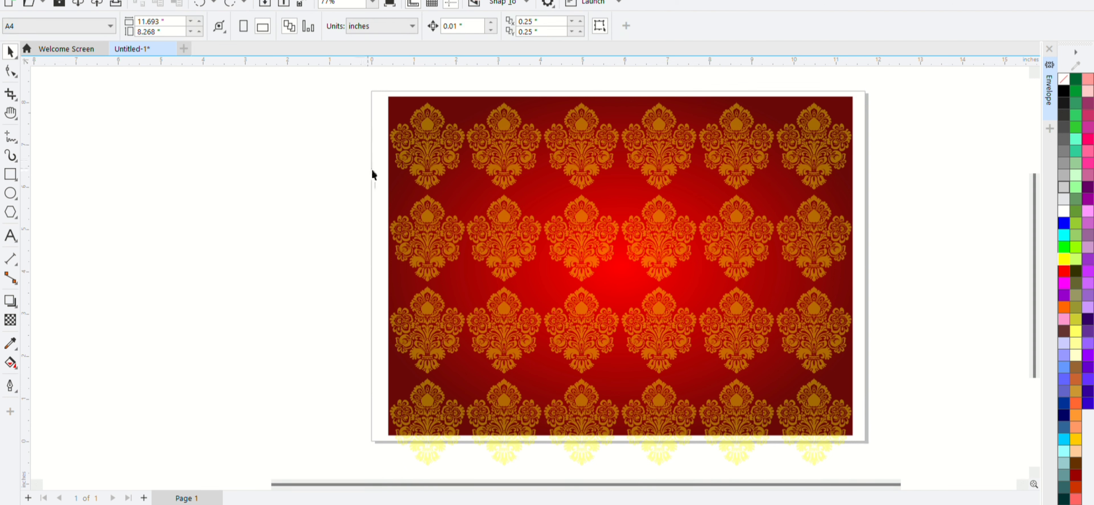
pyautogui.click(401, 192)
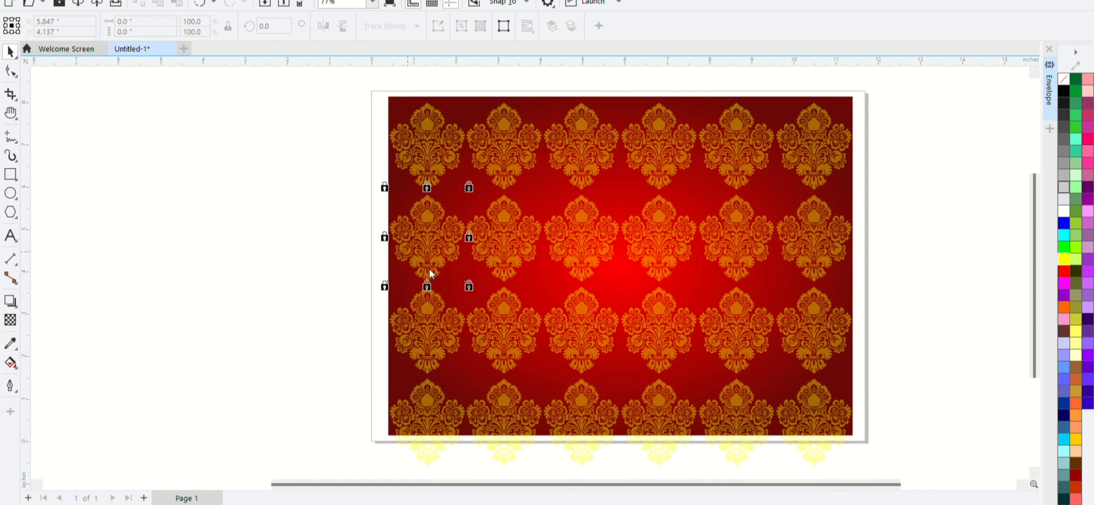
pyautogui.click(366, 259)
pyautogui.click(785, 221)
pyautogui.click(876, 171)
pyautogui.click(428, 157)
pyautogui.keyDown('shift'); pyautogui.click(513, 160); pyautogui.keyUp('shift')
pyautogui.keyDown('shift'); pyautogui.click(592, 162); pyautogui.keyUp('shift')
pyautogui.keyDown('shift'); pyautogui.click(669, 161); pyautogui.keyUp('shift')
pyautogui.keyDown('shift'); pyautogui.click(745, 161); pyautogui.keyUp('shift')
pyautogui.keyDown('shift'); pyautogui.click(817, 161); pyautogui.keyUp('shift')
pyautogui.keyDown('shift'); pyautogui.click(437, 251); pyautogui.keyUp('shift')
pyautogui.keyDown('shift'); pyautogui.click(511, 252); pyautogui.keyUp('shift')
pyautogui.keyDown('shift'); pyautogui.click(448, 335); pyautogui.keyUp('shift')
pyautogui.keyDown('shift'); pyautogui.click(445, 433); pyautogui.keyUp('shift')
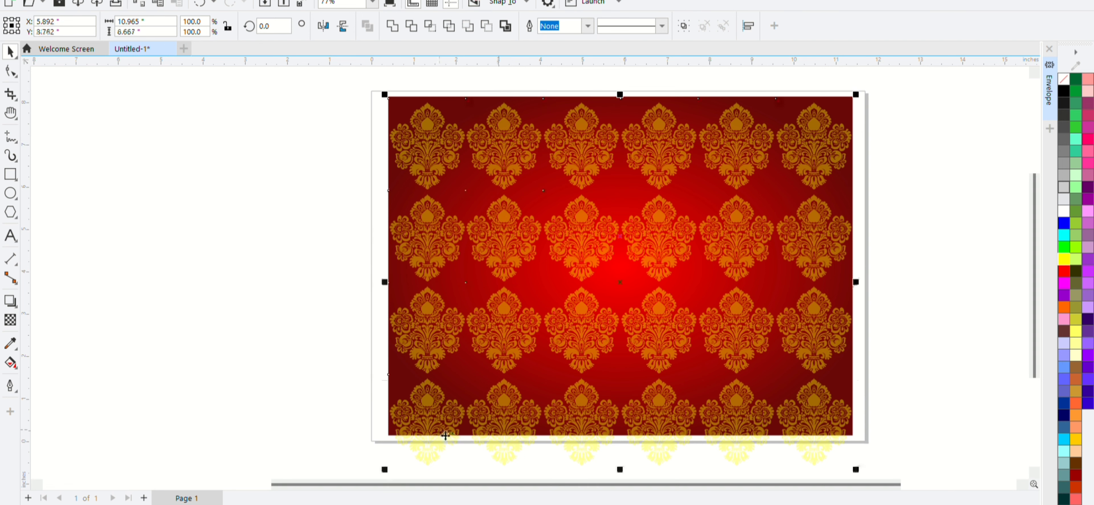
pyautogui.click(459, 200)
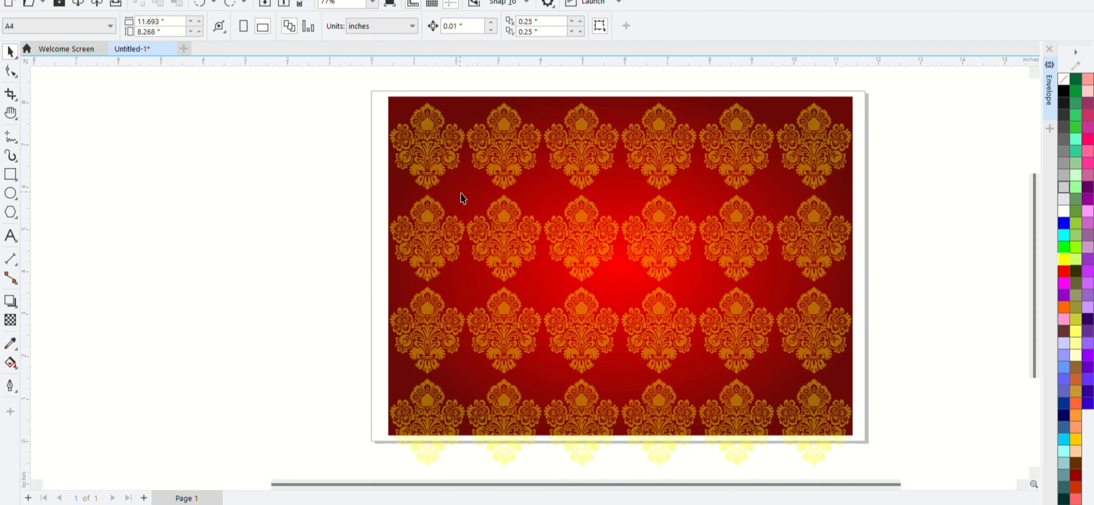
pyautogui.click(629, 193)
pyautogui.click(540, 112)
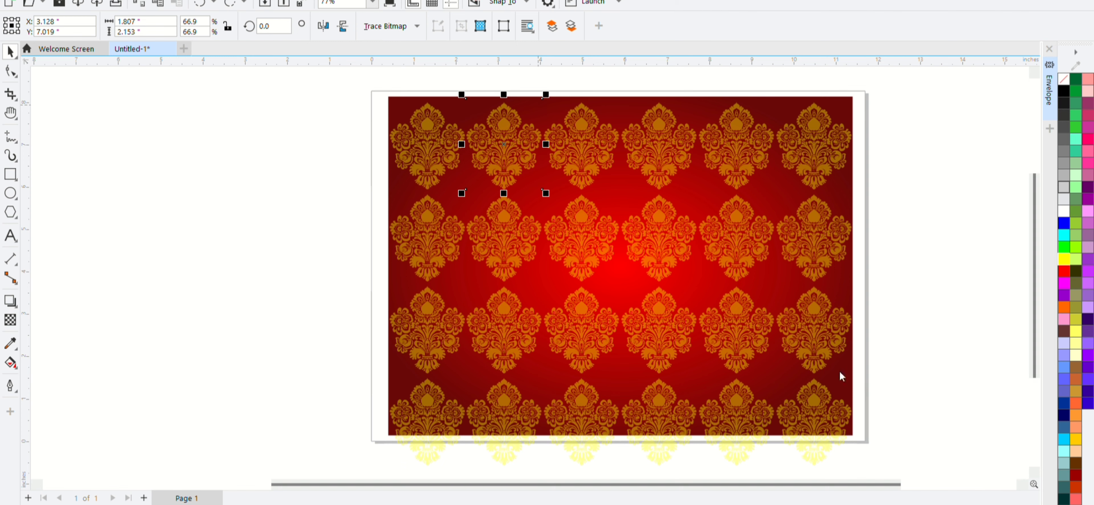
pyautogui.press('Escape')
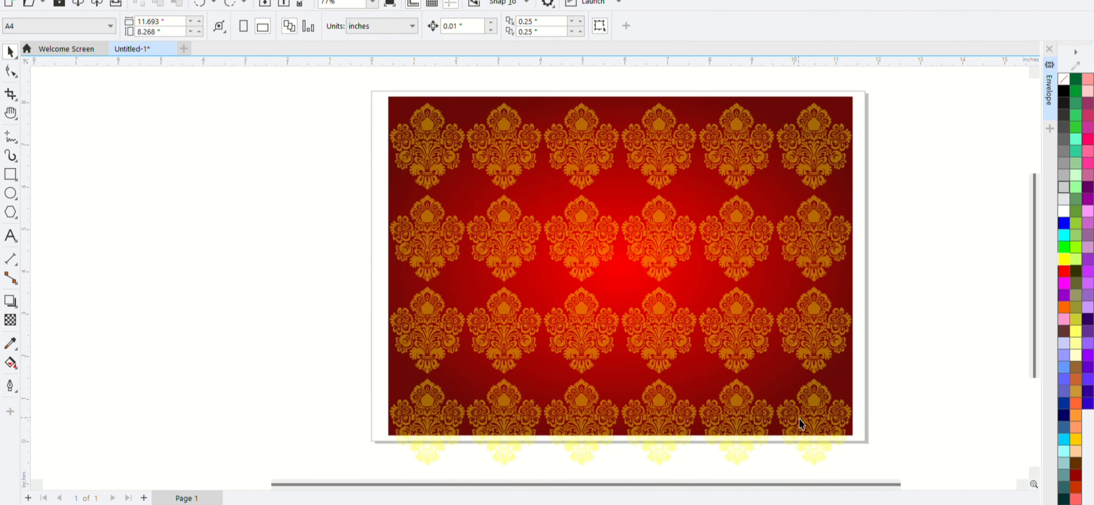
# Try to scale the bottom ornament row down to about 8.08 × 1.59 in, then undo back to three rows
pyautogui.click(423, 420)
pyautogui.keyDown('shift'); pyautogui.click(522, 427); pyautogui.keyUp('shift')
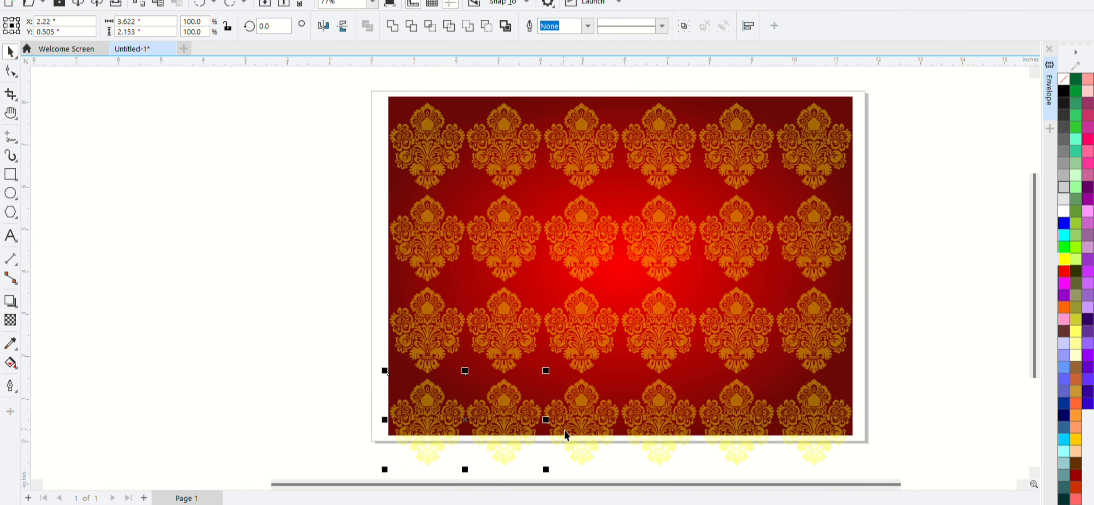
pyautogui.keyDown('shift'); pyautogui.click(568, 432); pyautogui.keyUp('shift')
pyautogui.keyDown('shift'); pyautogui.click(660, 414); pyautogui.keyUp('shift')
pyautogui.keyDown('shift'); pyautogui.click(726, 421); pyautogui.keyUp('shift')
pyautogui.keyDown('shift'); pyautogui.click(822, 416); pyautogui.keyUp('shift')
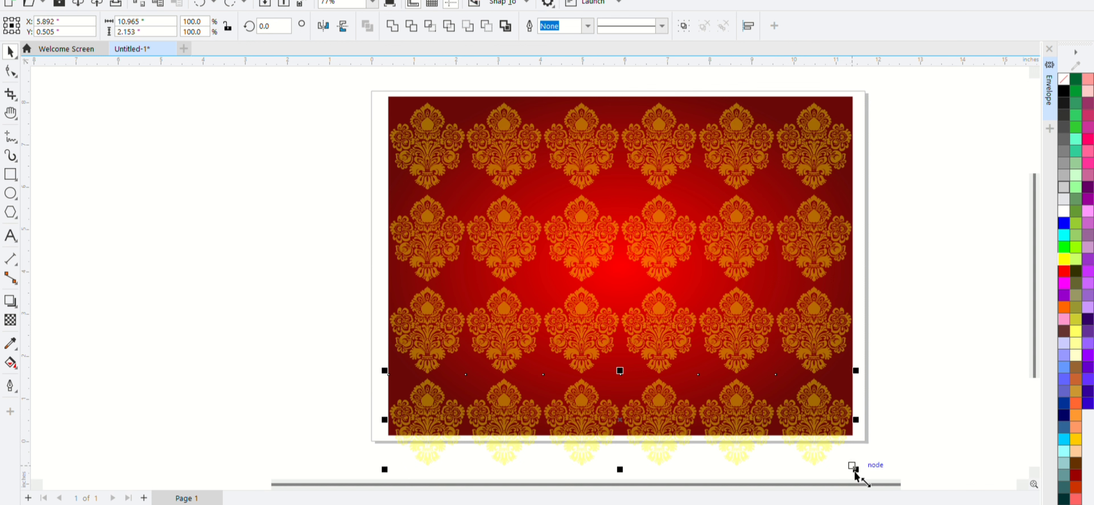
pyautogui.moveTo(855, 470); pyautogui.dragTo(794, 457)
pyautogui.moveTo(706, 439); pyautogui.dragTo(646, 420)
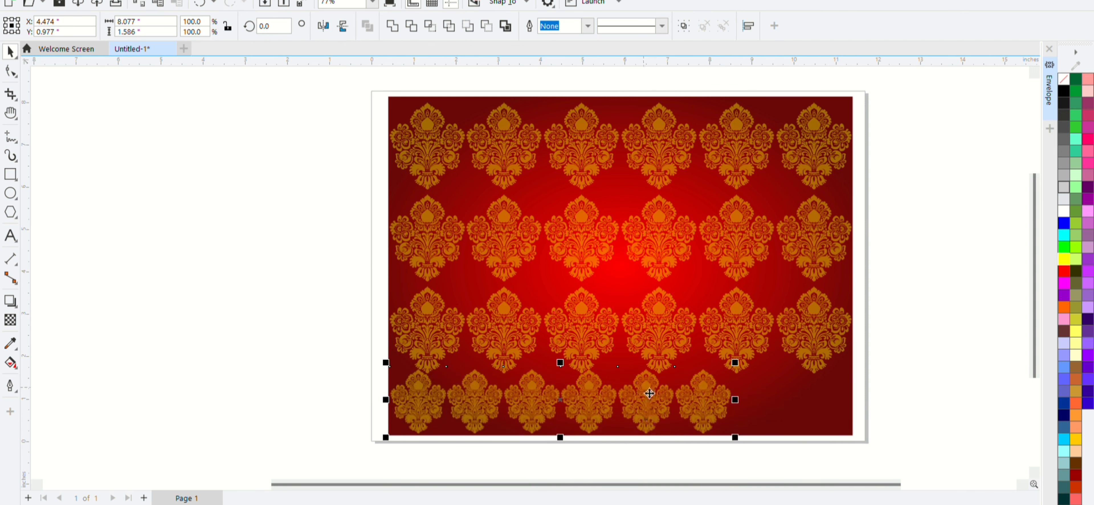
pyautogui.hotkey('ctrl', 'z')
pyautogui.hotkey('ctrl', 'z')
pyautogui.hotkey('ctrl', 'z')
# Duplicate the third ornament row straight below itself to form a fourth row
pyautogui.click(808, 394)
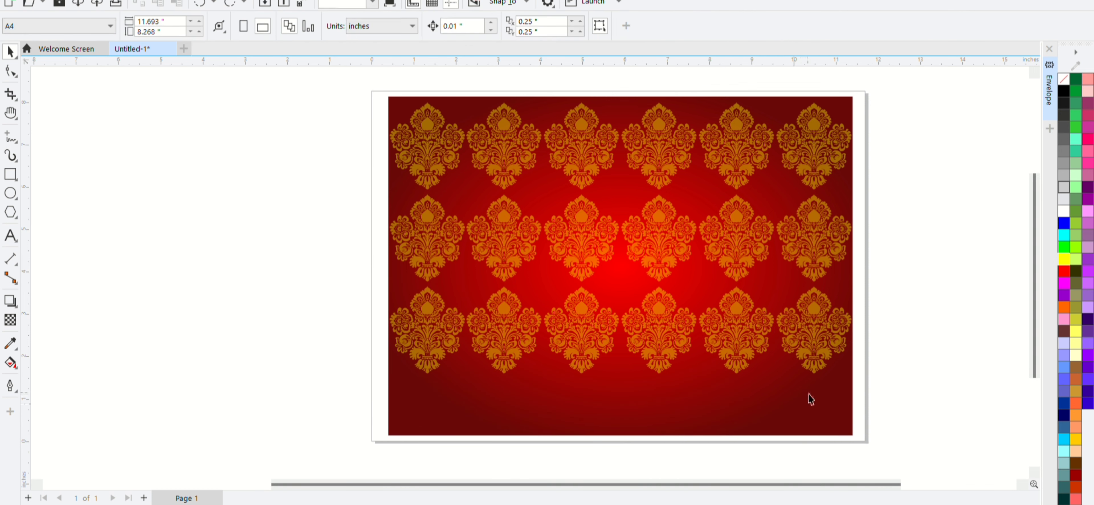
pyautogui.click(875, 184)
pyautogui.moveTo(362, 272); pyautogui.dragTo(874, 395)
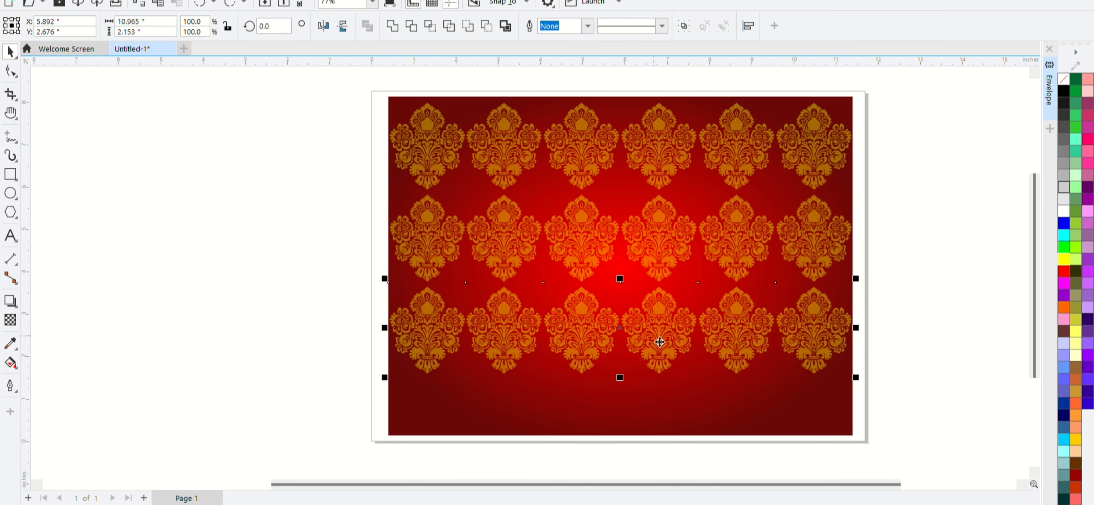
pyautogui.moveTo(659, 341); pyautogui.dragTo(659, 433)
pyautogui.rightClick(660, 433)
pyautogui.click(931, 355)
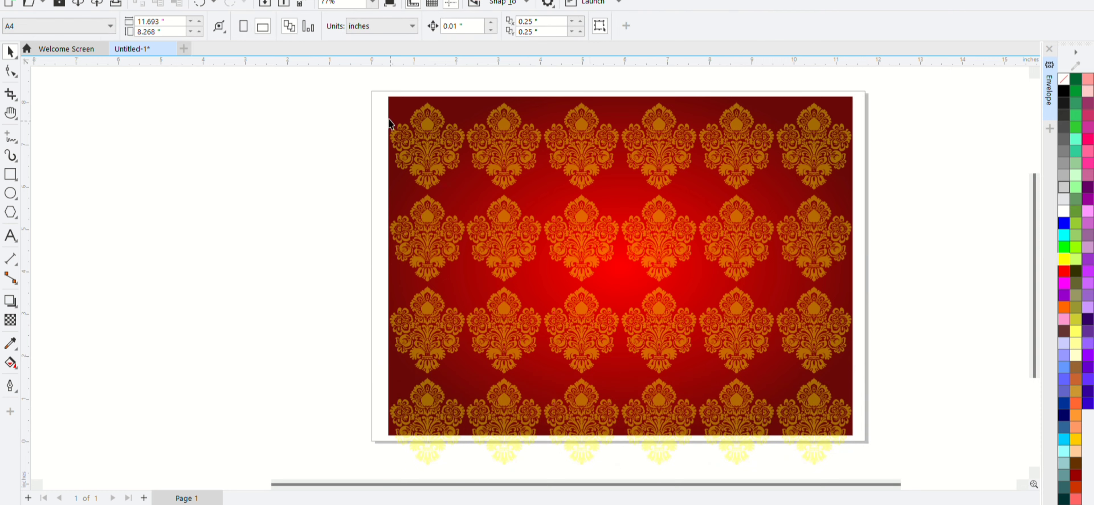
# Select all four rows of ornaments and group them
pyautogui.moveTo(357, 81); pyautogui.dragTo(733, 423)
pyautogui.hotkey('ctrl', 'g')
pyautogui.scroll(1, 500, 238)
pyautogui.scroll(-3, 500, 238)
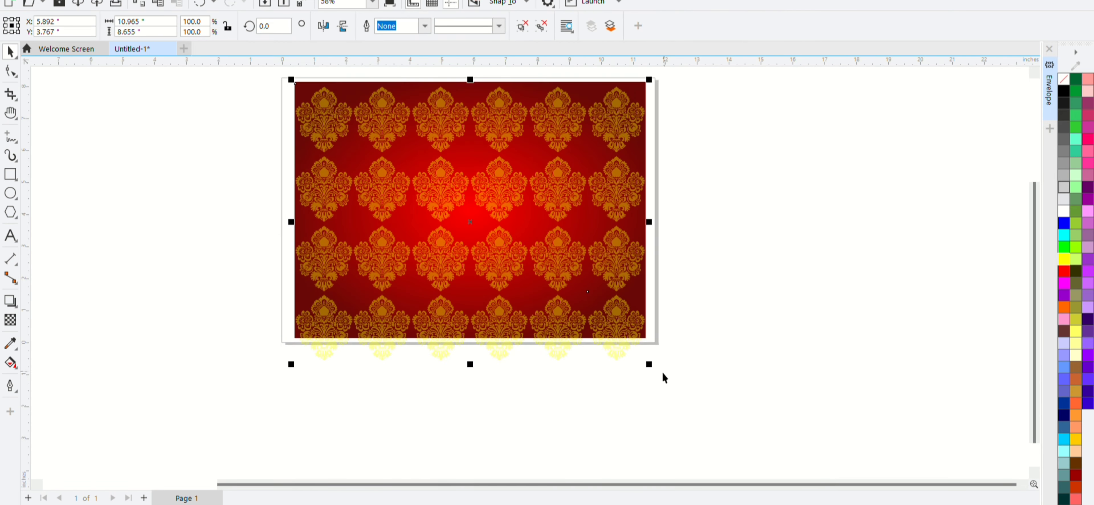
# Scale the grouped ornament pattern to about 10.68 × 8.43 in and centre it over the red rectangle
pyautogui.moveTo(650, 365); pyautogui.dragTo(636, 351)
pyautogui.moveTo(561, 303); pyautogui.dragTo(548, 294)
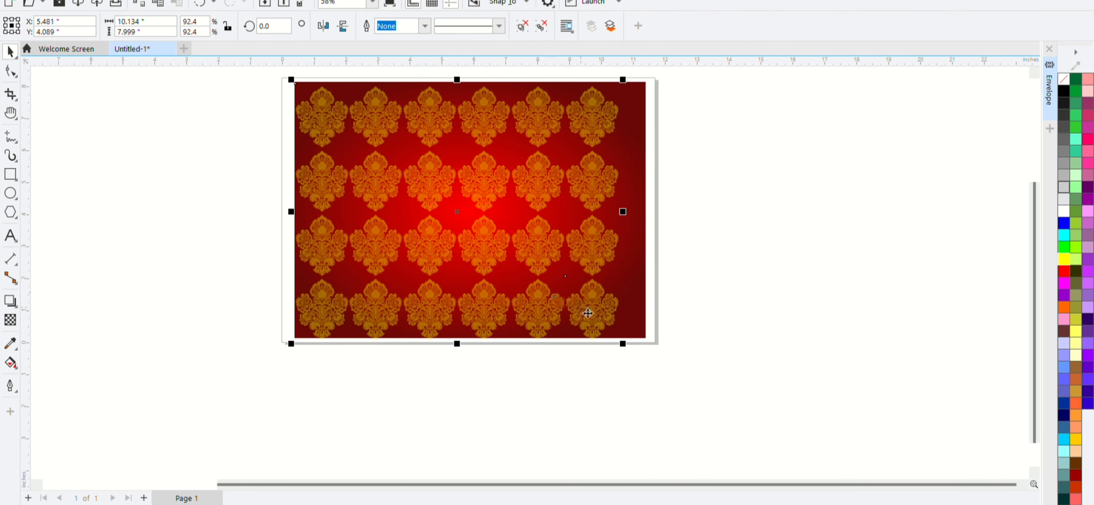
pyautogui.moveTo(625, 346); pyautogui.dragTo(618, 339)
pyautogui.moveTo(533, 272); pyautogui.dragTo(526, 265)
pyautogui.click(598, 324)
pyautogui.click(598, 328)
pyautogui.moveTo(606, 328); pyautogui.dragTo(629, 347)
pyautogui.moveTo(489, 269)
pyautogui.mouseDown()
pyautogui.moveTo(516, 272)
pyautogui.moveTo(508, 276)
pyautogui.mouseUp()
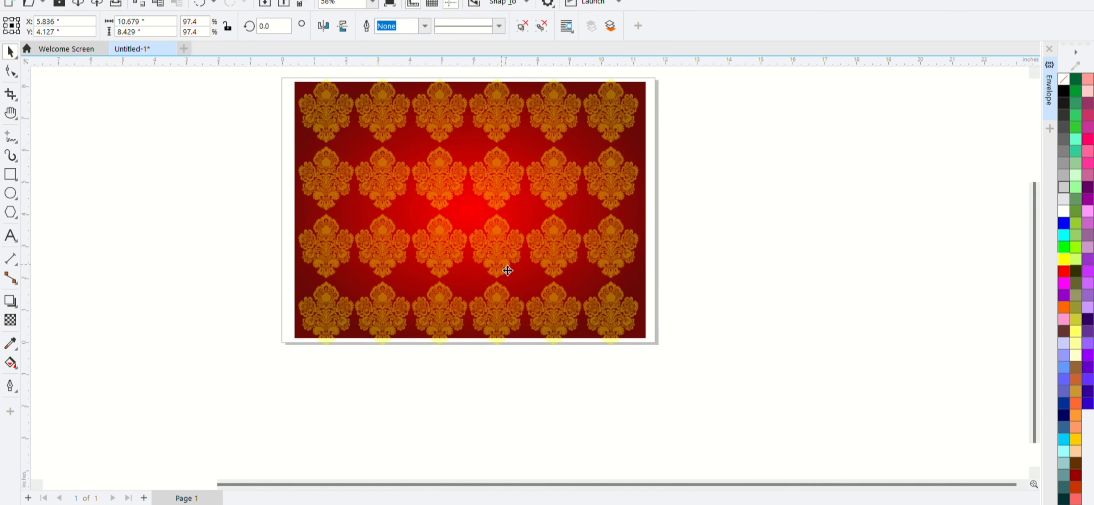
pyautogui.click(644, 305)
pyautogui.click(684, 322)
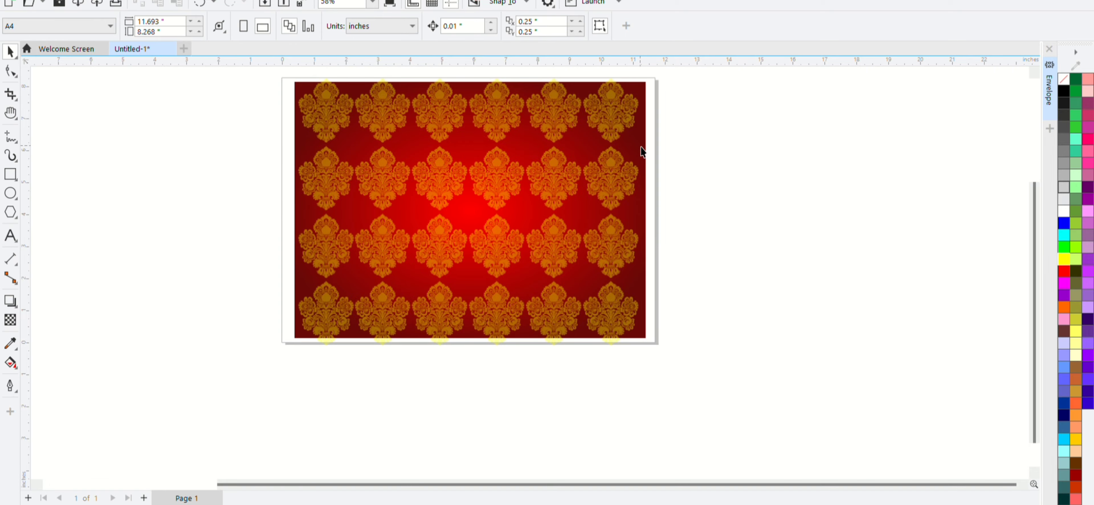
pyautogui.scroll(3, 504, 204)
pyautogui.scroll(-3, 504, 204)
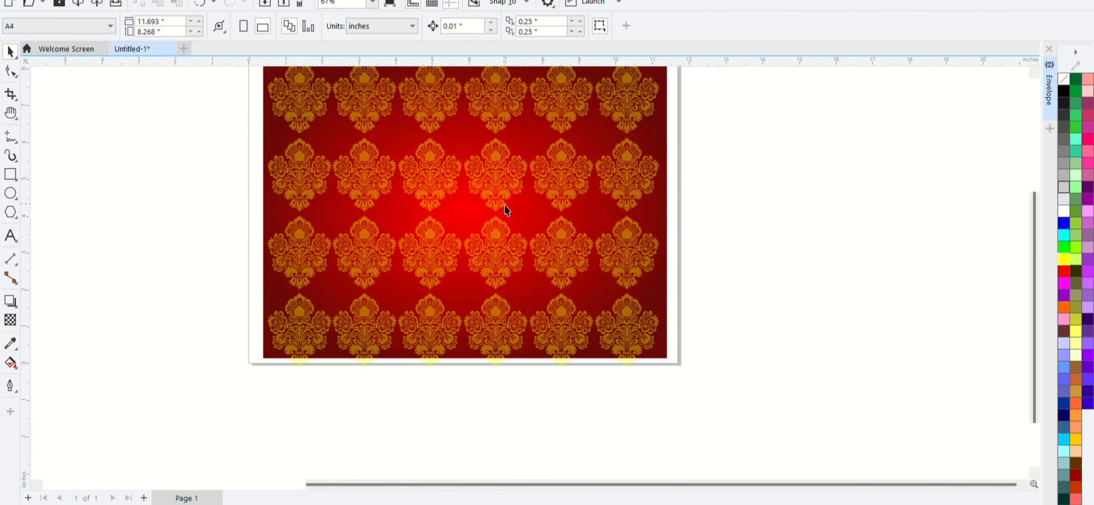
pyautogui.scroll(2, 504, 204)
pyautogui.moveTo(514, 182); pyautogui.dragTo(537, 338)
pyautogui.scroll(3, 538, 339)
pyautogui.scroll(-2, 586, 312)
pyautogui.click(10, 51)
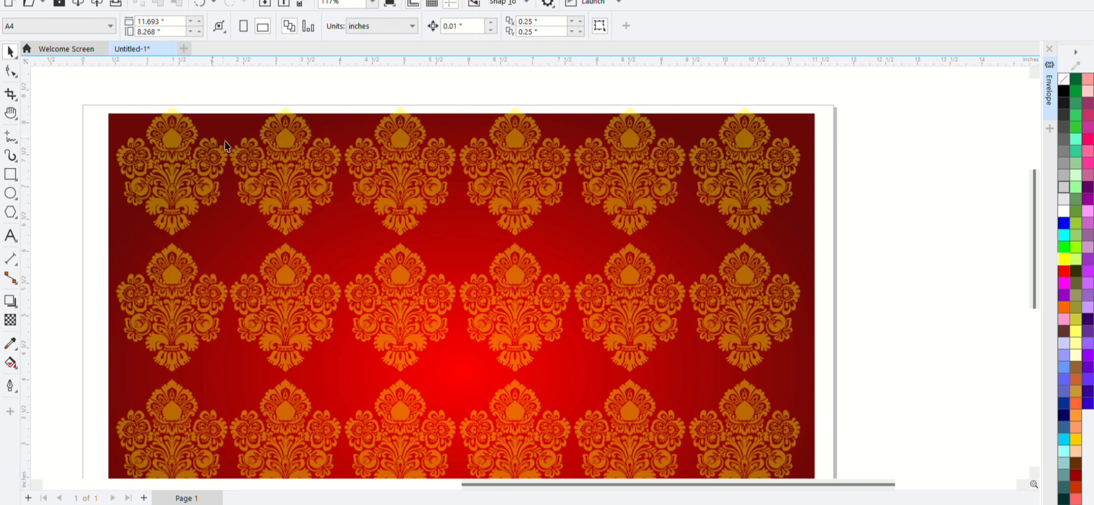
# Reposition the grouped ornament pattern over the red gradient rectangle and PowerClip it inside the rectangle
pyautogui.click(293, 183)
pyautogui.click(592, 99)
pyautogui.moveTo(708, 187); pyautogui.dragTo(527, 218)
pyautogui.click(740, 221)
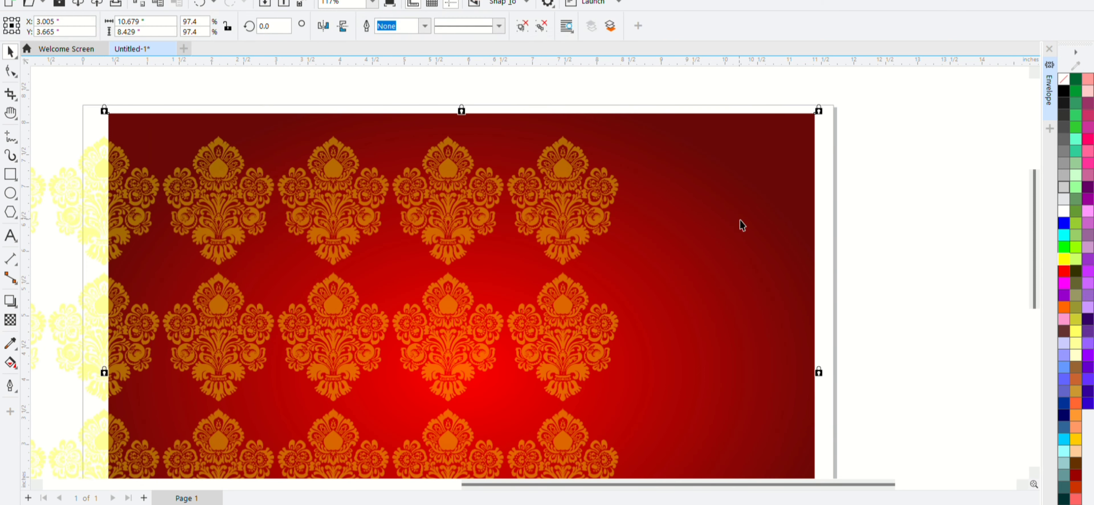
pyautogui.moveTo(461, 213); pyautogui.dragTo(640, 195)
pyautogui.scroll(-1, 640, 195)
pyautogui.moveTo(577, 282); pyautogui.dragTo(585, 285)
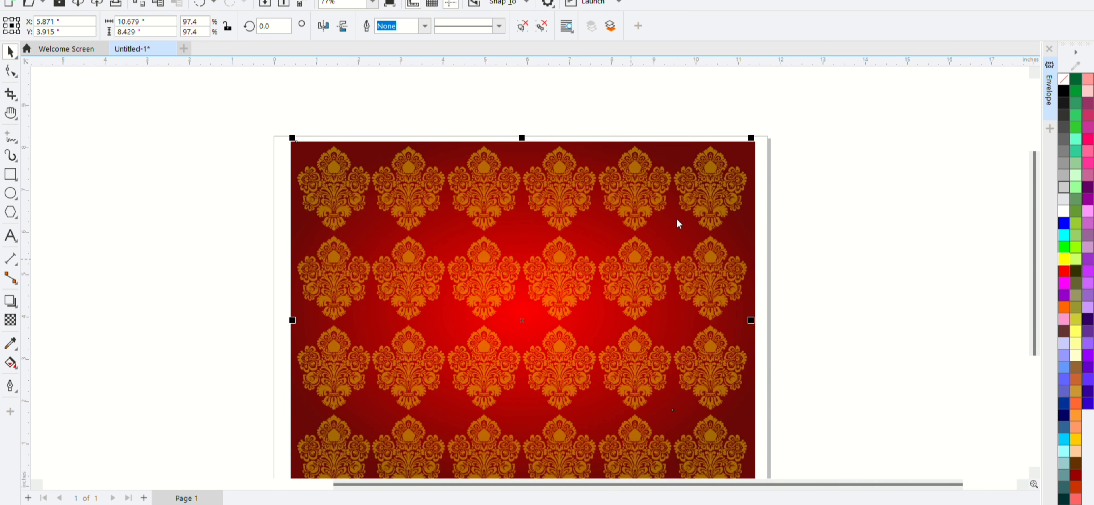
pyautogui.press('Escape')
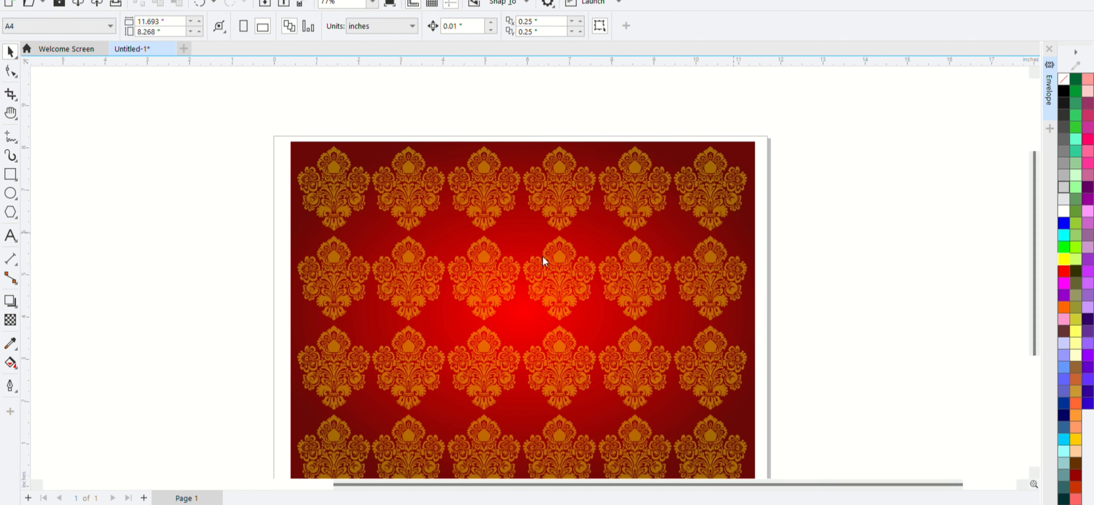
# Edit the PowerClip contents to shift the ornament pattern slightly upward within the red rectangle's frame, and finish editing
pyautogui.click(746, 246)
pyautogui.scroll(3, 745, 247)
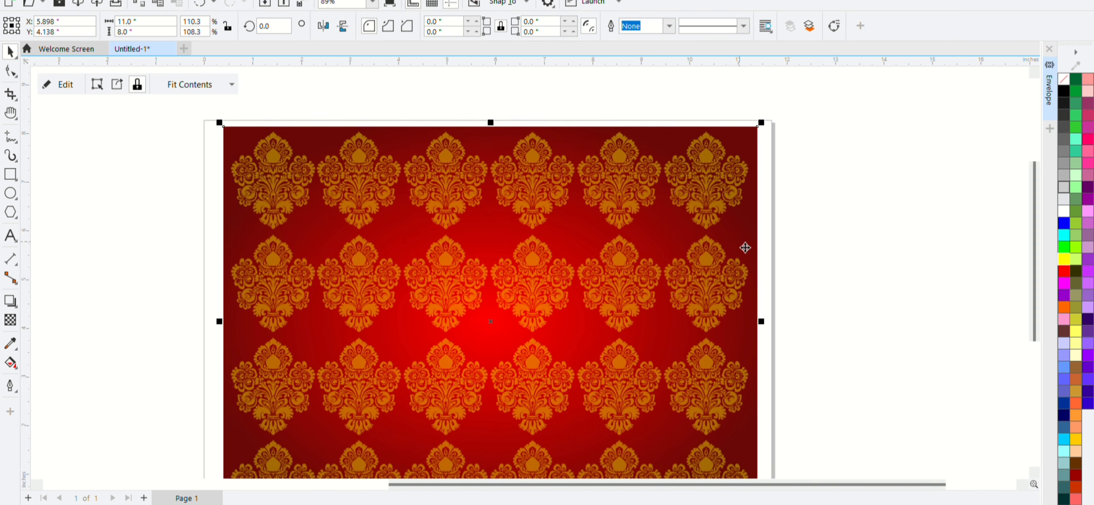
pyautogui.scroll(-4, 745, 247)
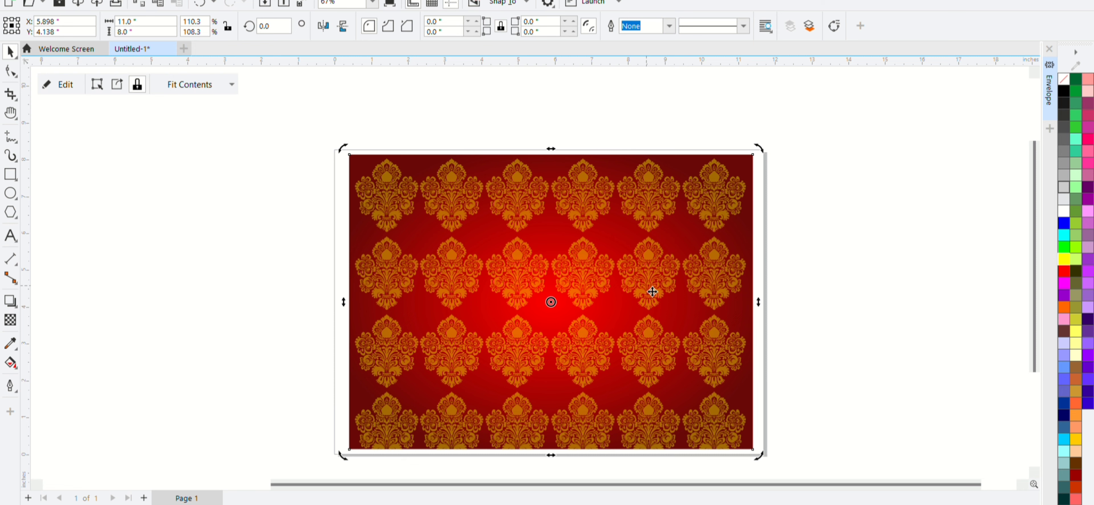
pyautogui.click(874, 294)
pyautogui.click(697, 269)
pyautogui.click(62, 86)
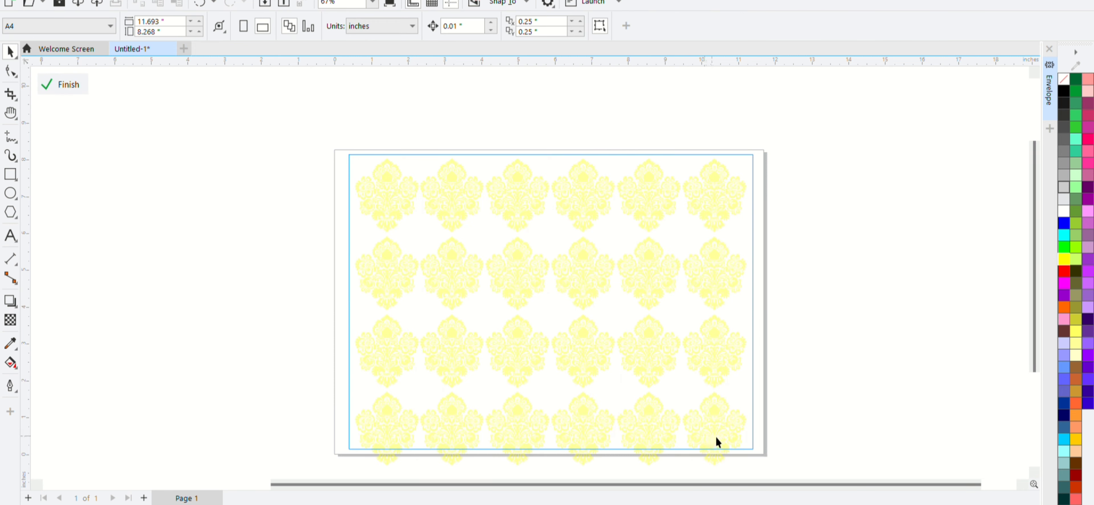
pyautogui.moveTo(589, 360); pyautogui.dragTo(595, 358)
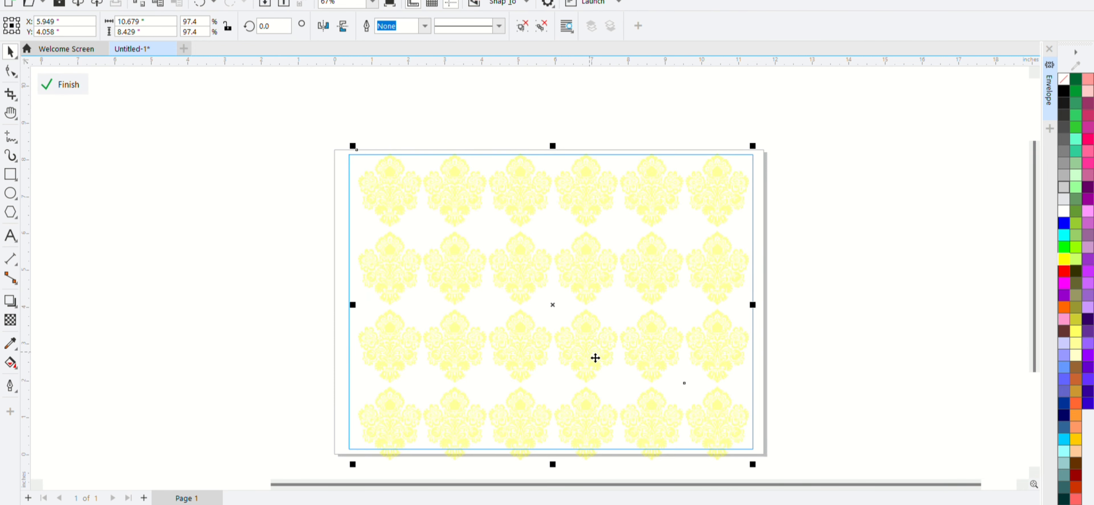
pyautogui.moveTo(515, 276); pyautogui.dragTo(508, 272)
pyautogui.click(63, 84)
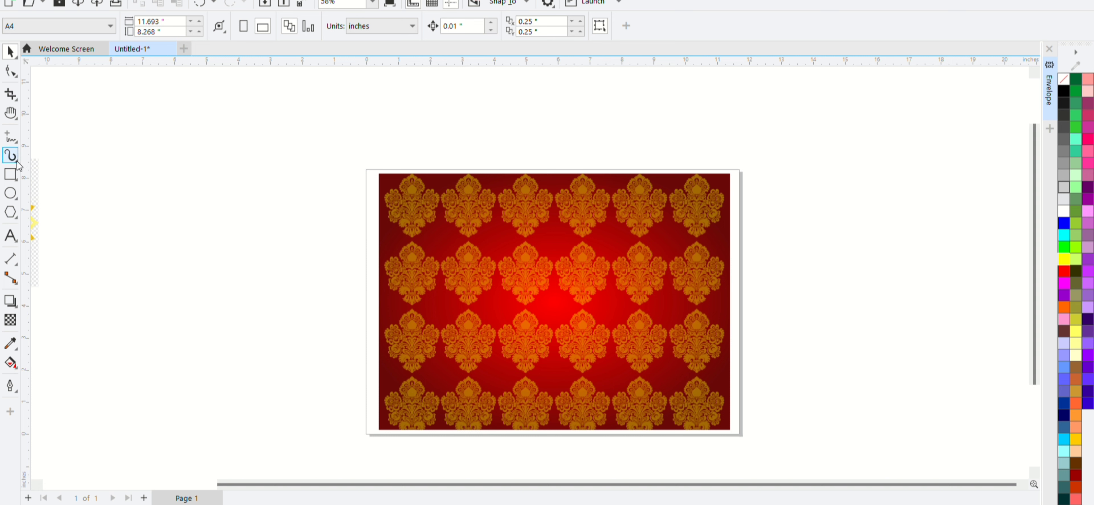
# Draw a curve from the red rectangle's left edge to its top edge, cutting across the upper-left corner
pyautogui.click(13, 139)
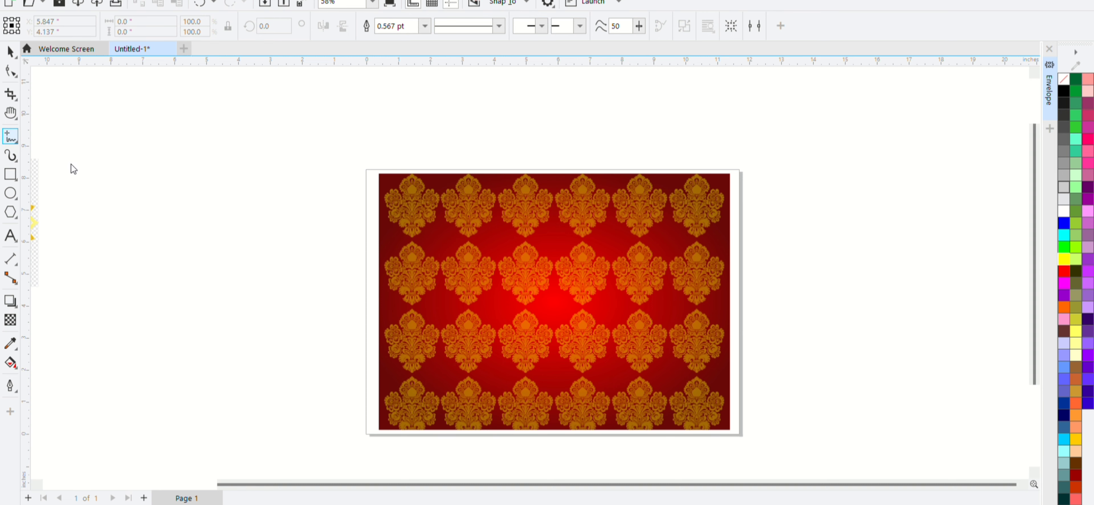
pyautogui.scroll(3, 461, 293)
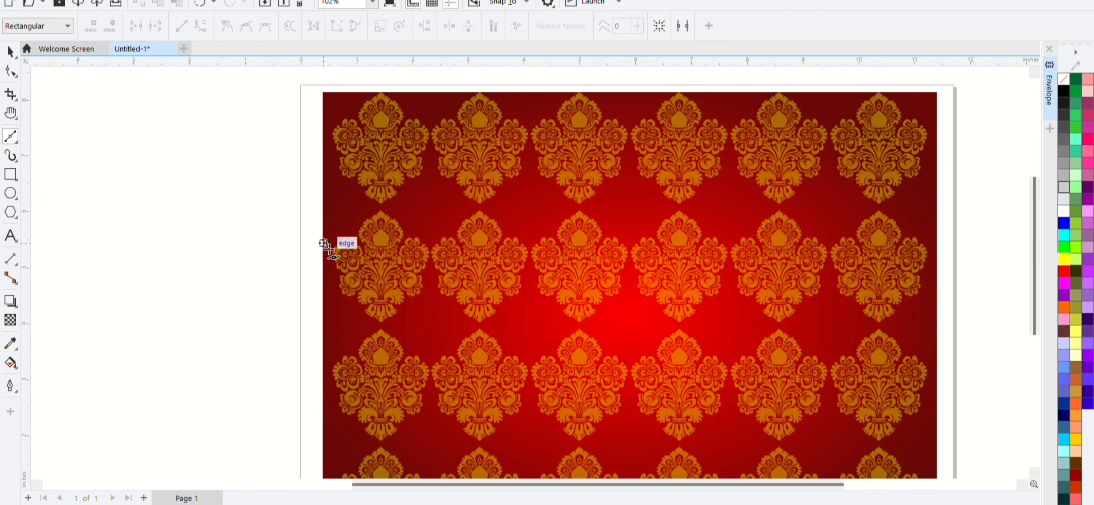
pyautogui.click(323, 243)
pyautogui.moveTo(526, 93); pyautogui.dragTo(656, 93)
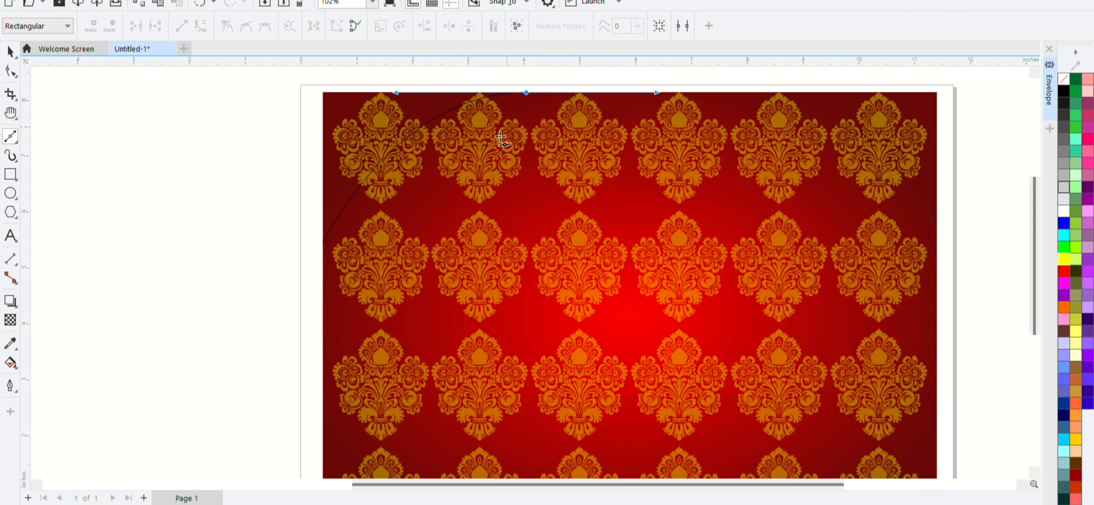
# Reshape the corner curve into a smooth S-curve about 3.83 × 2.70 in, with its ends meeting the rectangle's edges
pyautogui.press('F10')
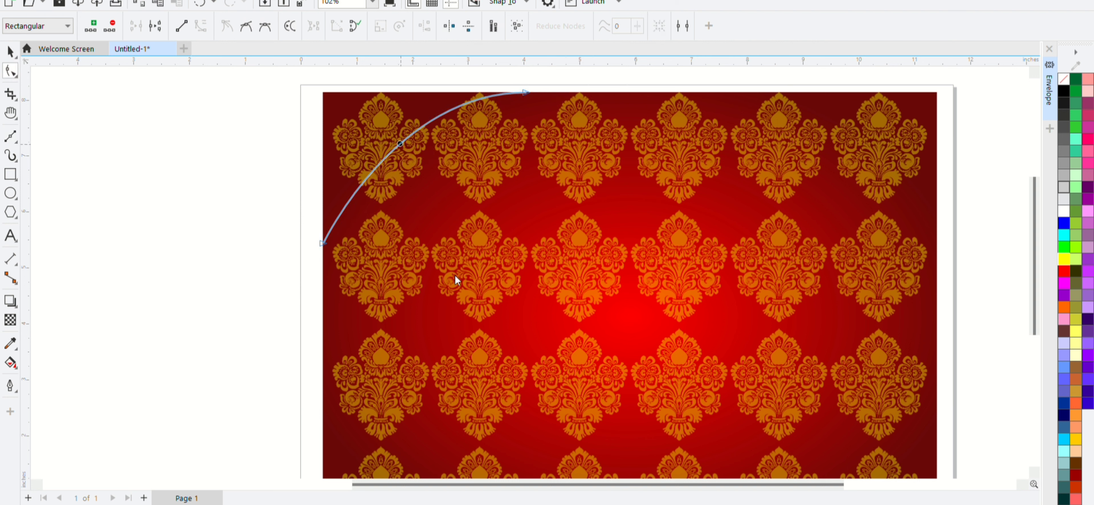
pyautogui.moveTo(396, 150); pyautogui.dragTo(419, 165)
pyautogui.click(526, 92)
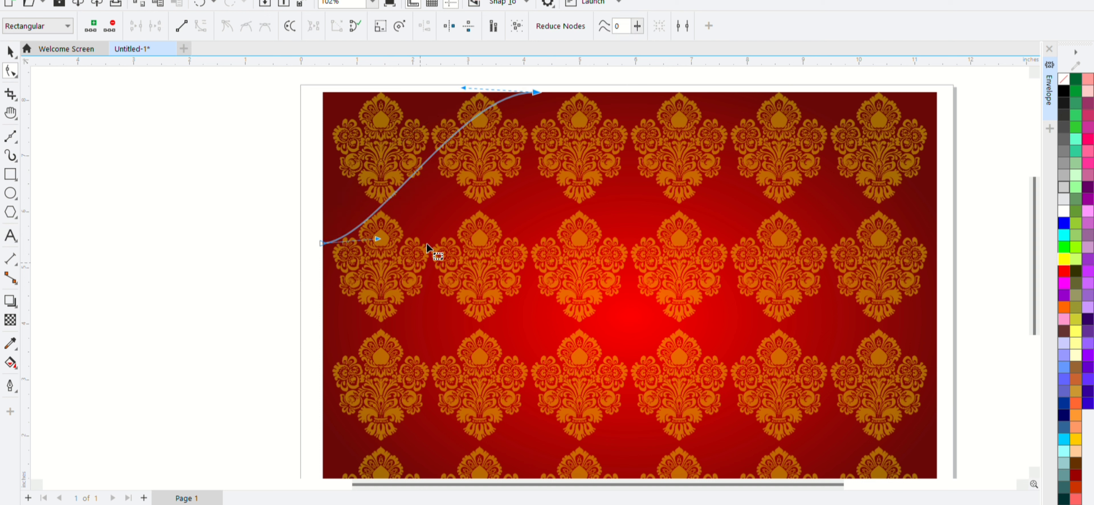
pyautogui.press('space')
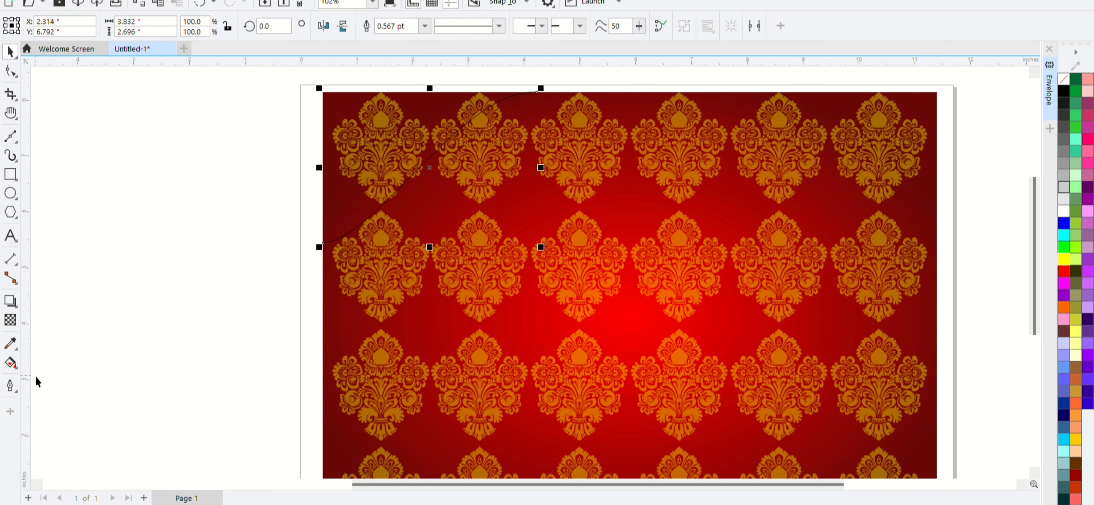
# Use Smart Fill to create a black-filled shape between the S-curve and the rectangle's upper-left corner
pyautogui.click(15, 368)
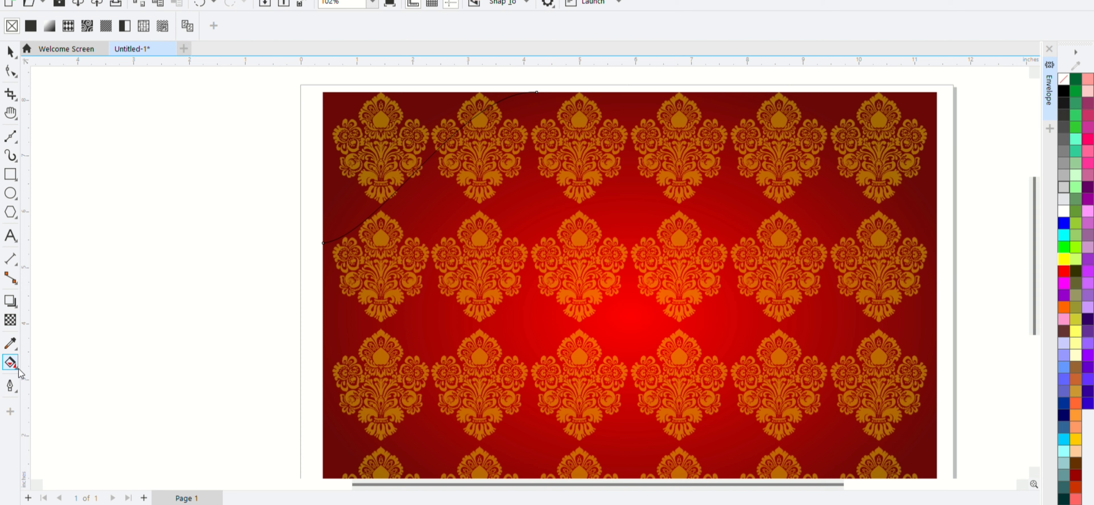
pyautogui.click(378, 151)
pyautogui.scroll(-1, 440, 170)
pyautogui.scroll(-1, 518, 210)
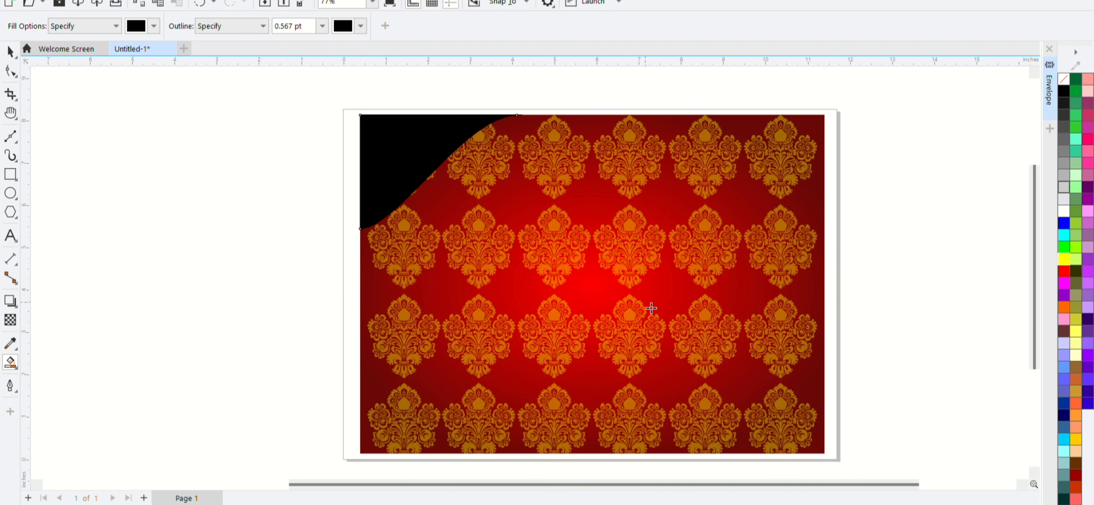
# Apply an elliptical fountain fill to the corner shape, running from bright red at the centre to dark maroon at the edge
pyautogui.press('g')
pyautogui.moveTo(393, 151)
pyautogui.mouseDown()
pyautogui.moveTo(459, 142)
pyautogui.moveTo(401, 158)
pyautogui.mouseUp()
pyautogui.click(250, 27)
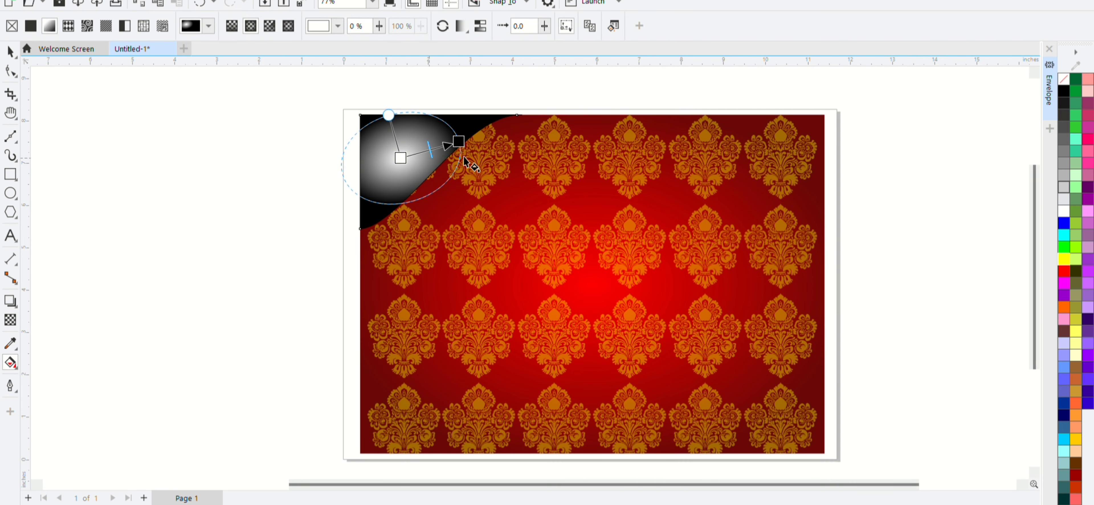
pyautogui.moveTo(458, 143); pyautogui.dragTo(473, 137)
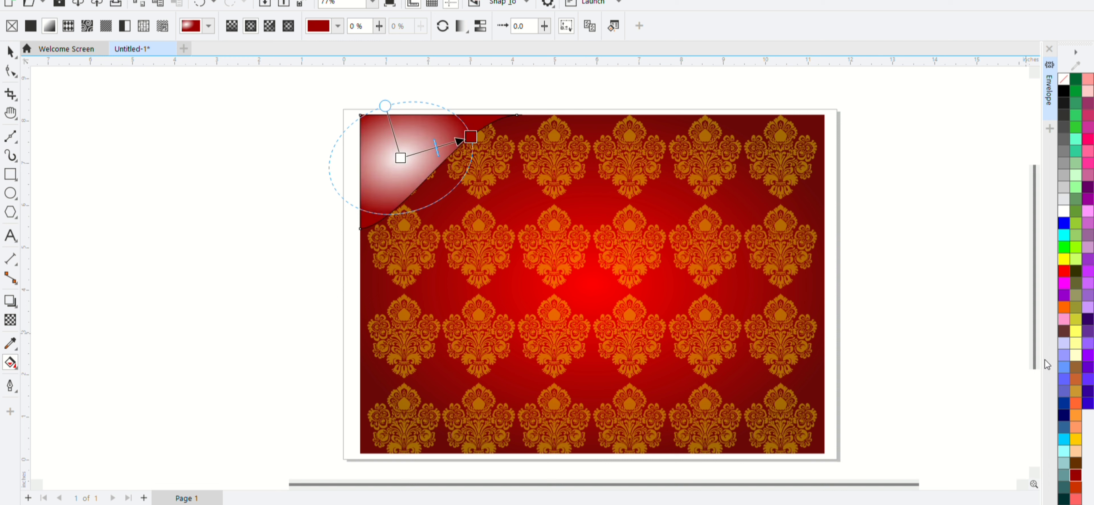
pyautogui.moveTo(518, 178); pyautogui.dragTo(401, 159)
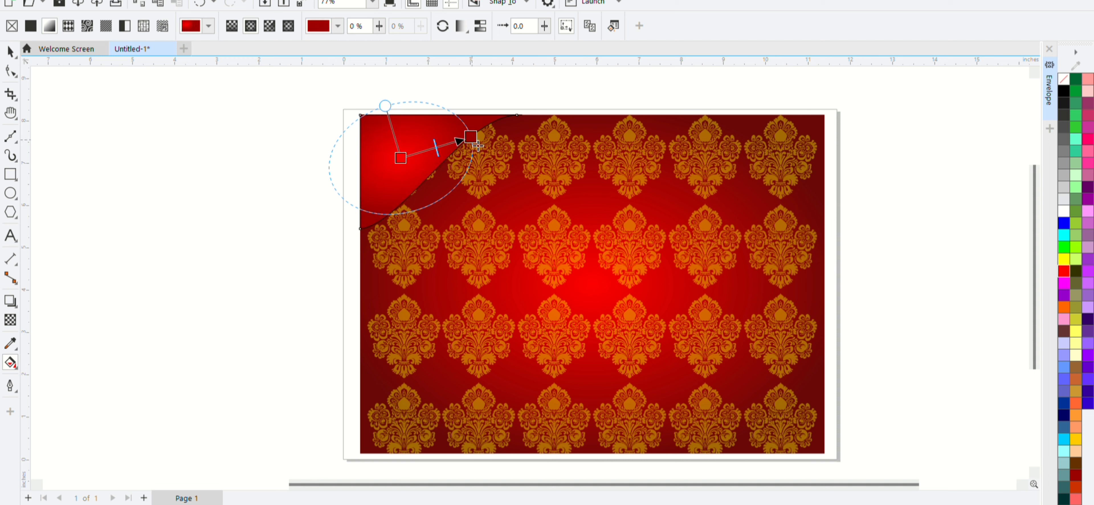
pyautogui.click(524, 269)
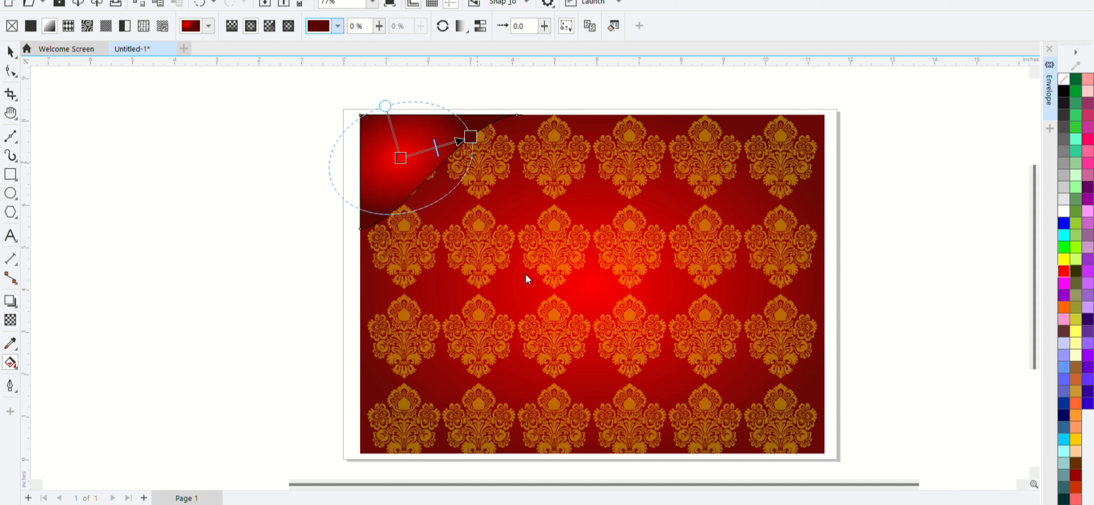
# Remove the corner shape's outline and delete the leftover construction curve
pyautogui.click(8, 50)
pyautogui.rightClick(1064, 79)
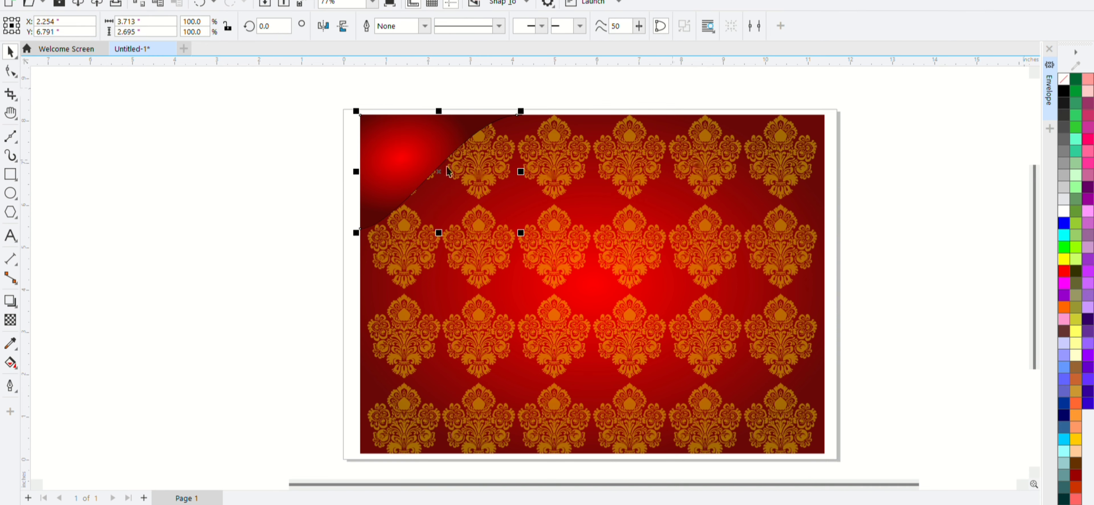
pyautogui.moveTo(403, 167); pyautogui.dragTo(402, 149)
pyautogui.click(429, 183)
pyautogui.press('Delete')
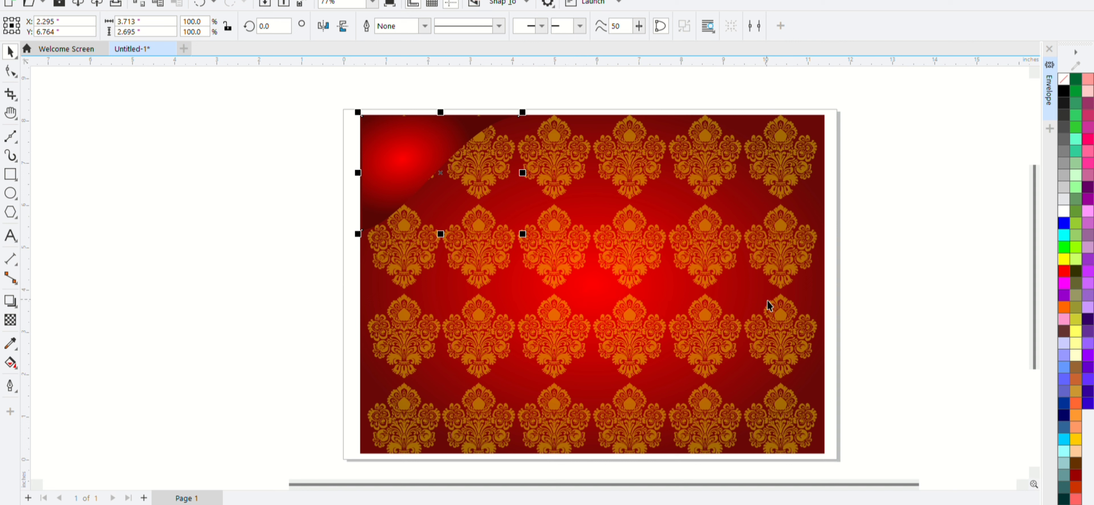
# Align the corner shape with the rectangle's upper-left corner and add a black Multiply drop shadow with opacity 50 and feather 15
pyautogui.hotkey('ctrl', 'a')
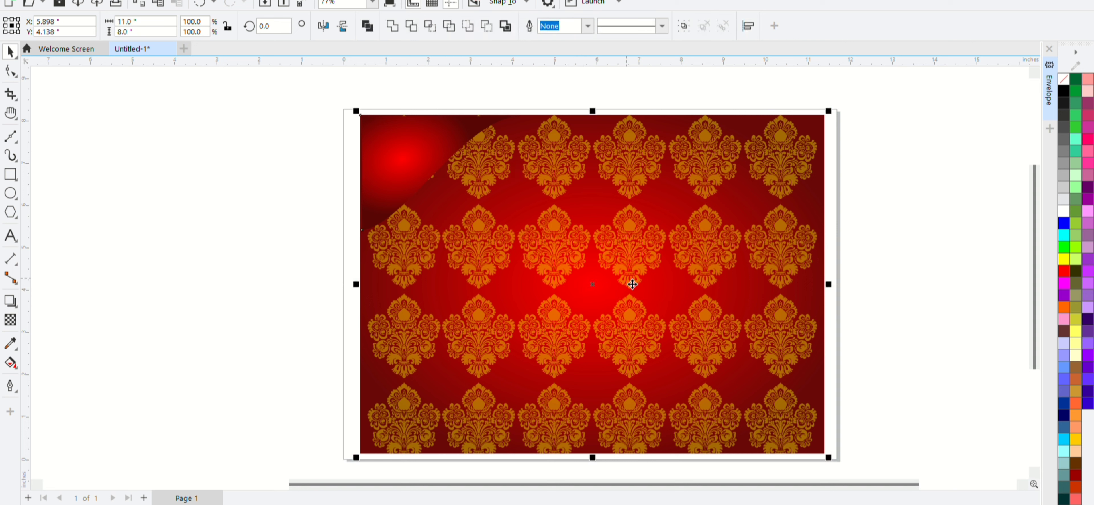
pyautogui.click(273, 238)
pyautogui.moveTo(439, 172); pyautogui.dragTo(494, 248)
pyautogui.press('space')
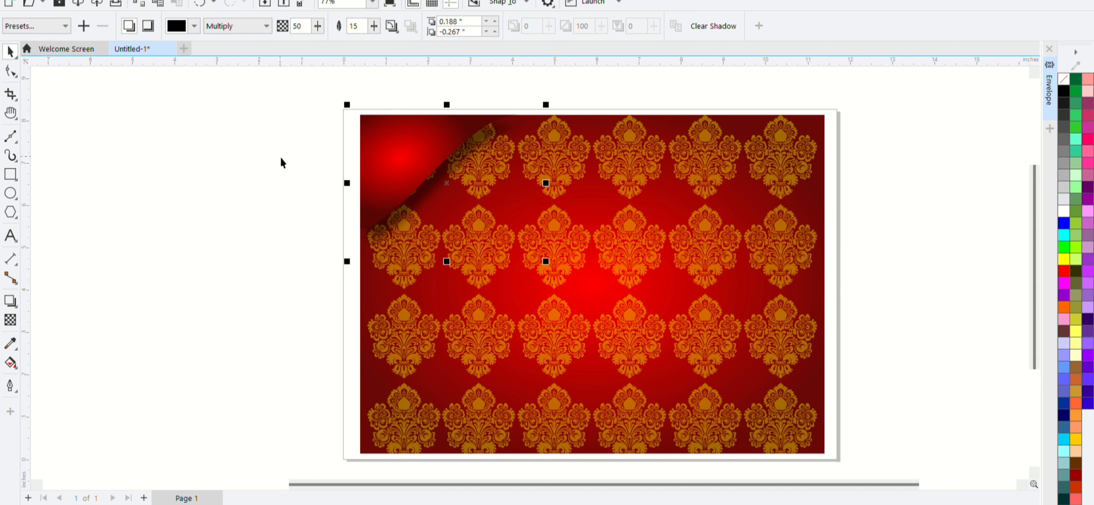
# Duplicate the shadowed corner shape and align the copy to the red rectangle's bottom and right edges
pyautogui.moveTo(395, 160); pyautogui.dragTo(503, 254)
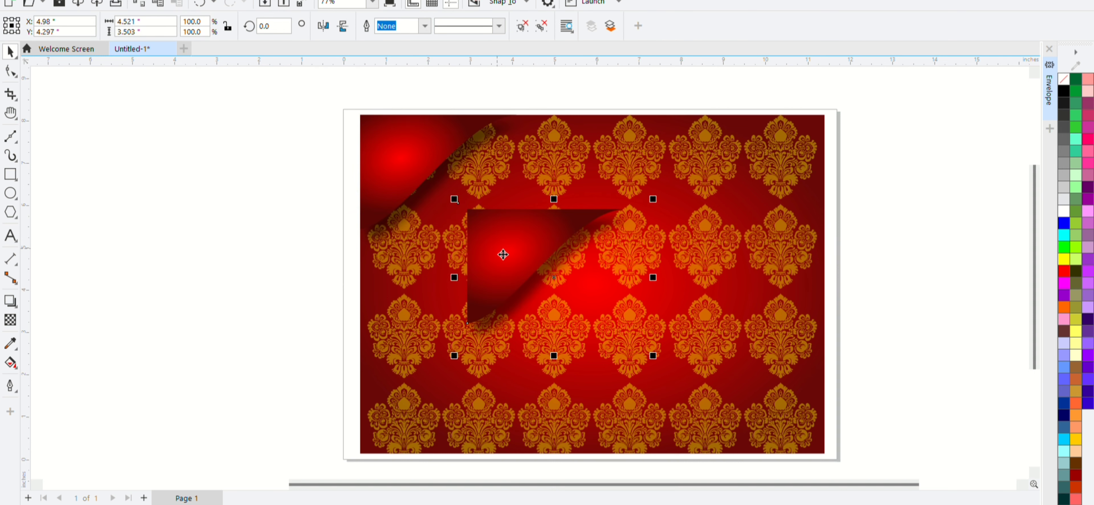
pyautogui.click(759, 421)
pyautogui.press('b')
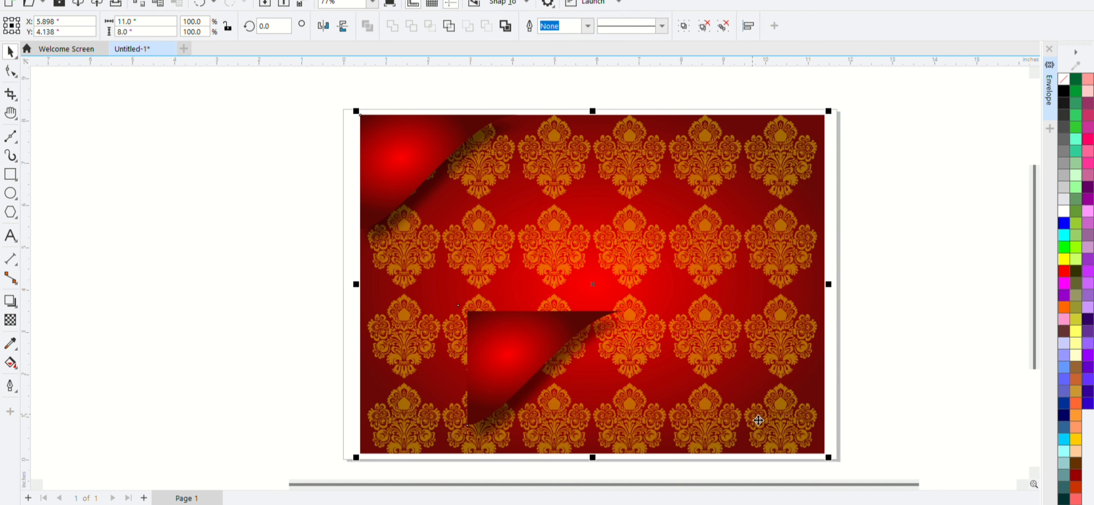
pyautogui.press('l')
pyautogui.press('r')
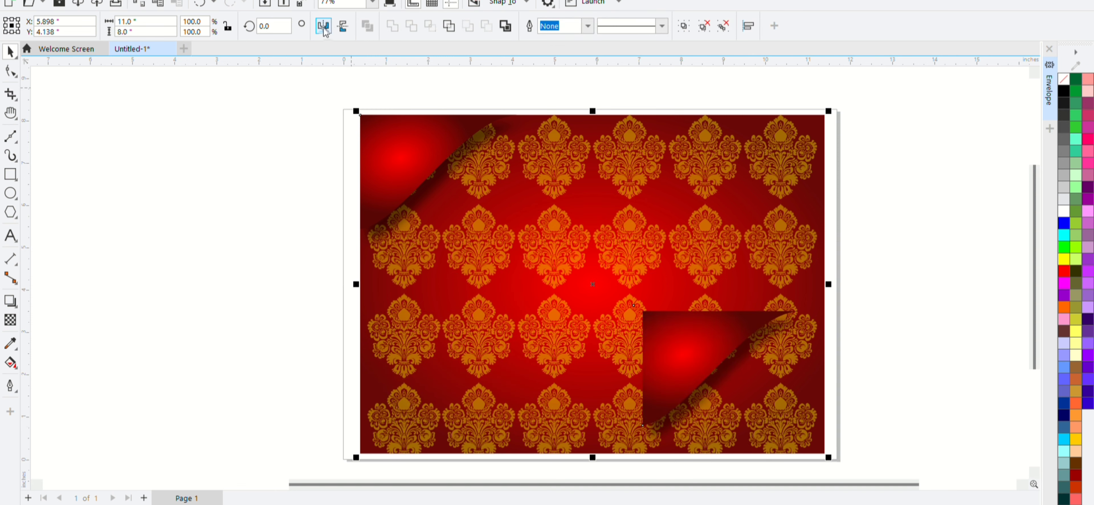
# Mirror the duplicated corner shape vertically and horizontally
pyautogui.click(344, 29)
pyautogui.hotkey('ctrl', 'z')
pyautogui.click(710, 340)
pyautogui.click(342, 27)
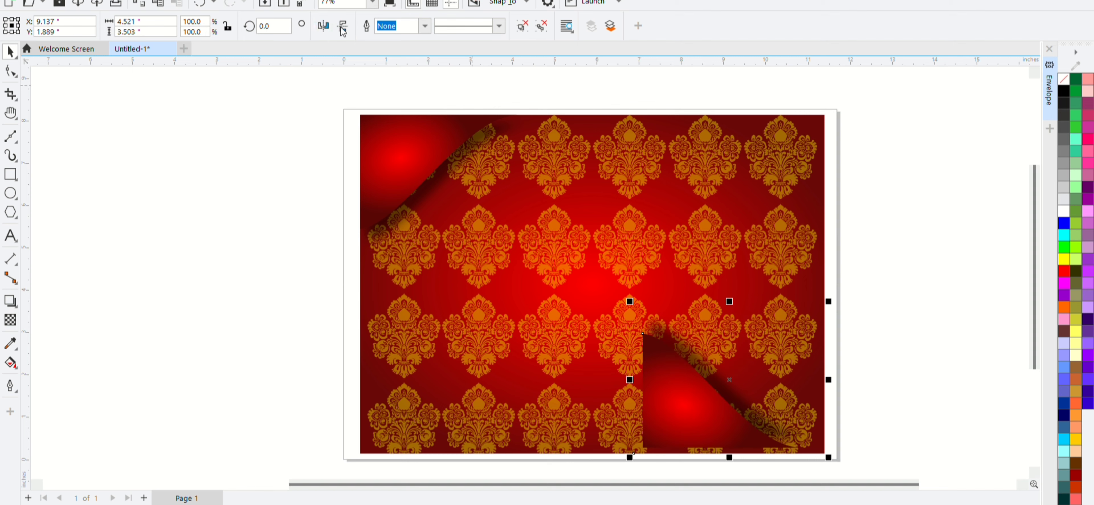
pyautogui.click(323, 27)
# Move the mirrored corner shape so it fits into the red rectangle's lower-right corner
pyautogui.click(371, 301)
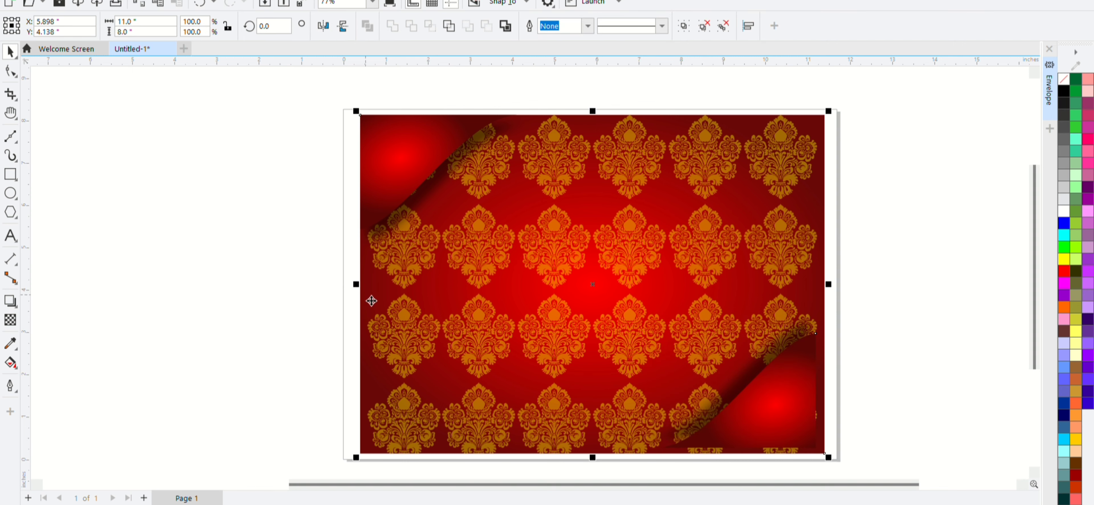
pyautogui.click(890, 432)
pyautogui.scroll(3, 889, 431)
pyautogui.moveTo(735, 409); pyautogui.dragTo(749, 419)
pyautogui.scroll(-3, 903, 404)
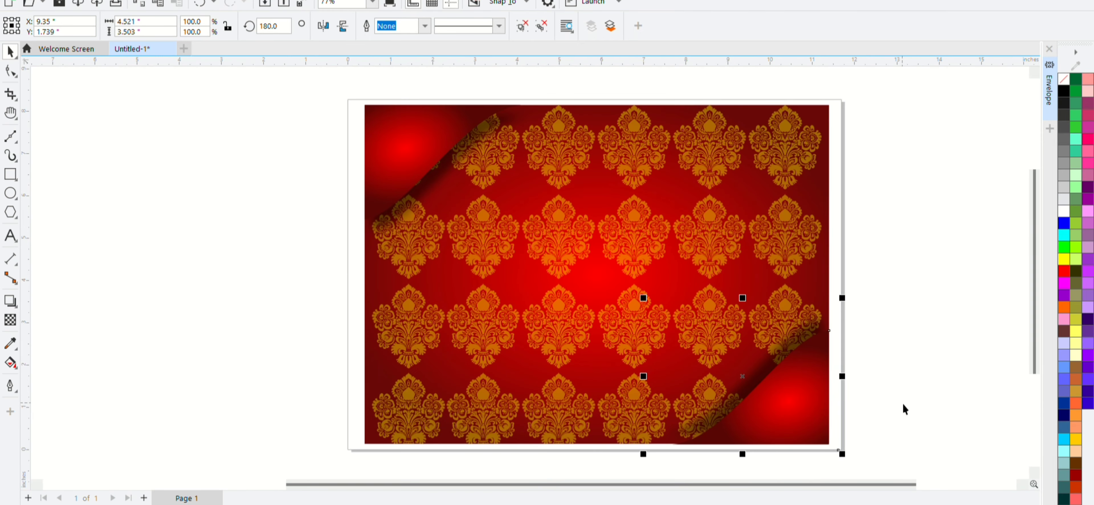
pyautogui.click(276, 348)
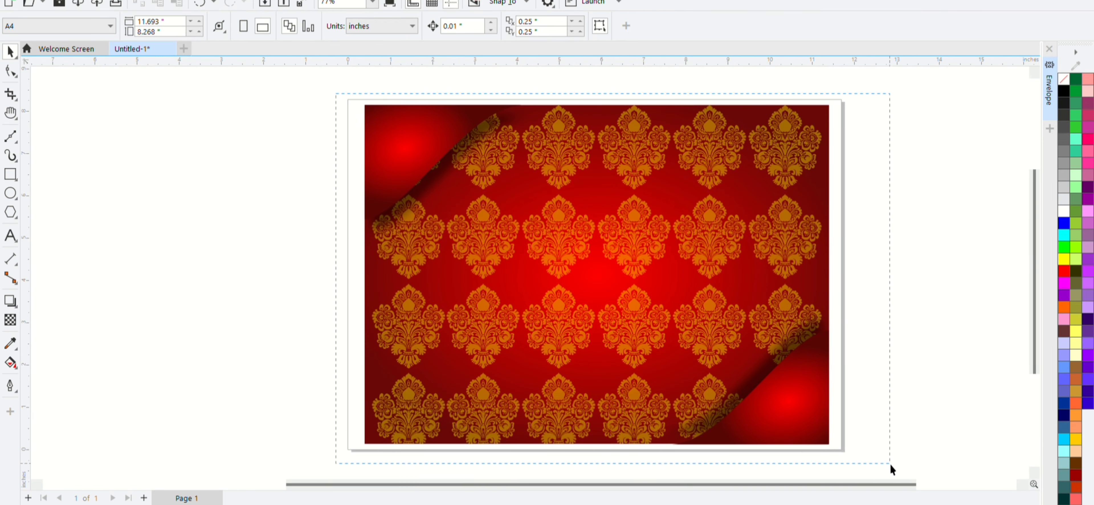
pyautogui.click(684, 383)
pyautogui.click(269, 186)
pyautogui.scroll(-1, 684, 293)
pyautogui.scroll(1, 683, 289)
pyautogui.scroll(-1, 683, 290)
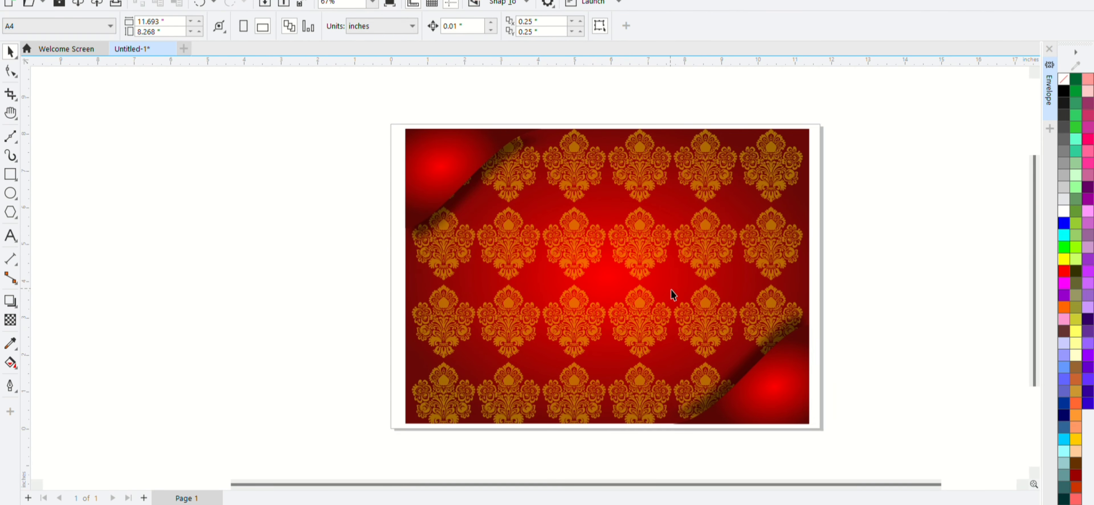
# Move the gold mandala bitmap onto the left part of the background and bring it to the front
pyautogui.scroll(1, 671, 290)
pyautogui.scroll(-2, 671, 289)
pyautogui.moveTo(60, 217); pyautogui.dragTo(521, 284)
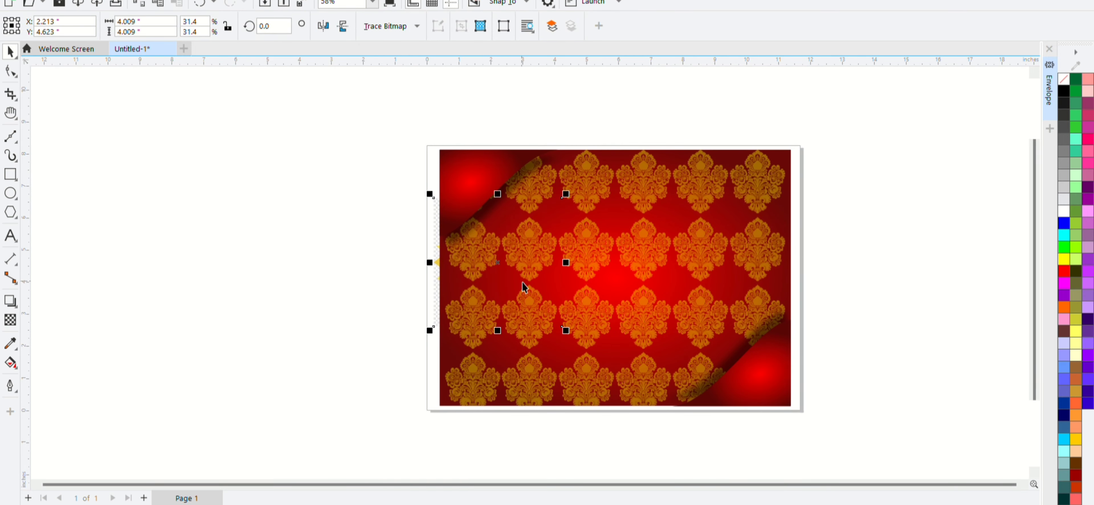
pyautogui.hotkey('shift', 'pageup')
# Hide the mandala bitmap's white background with a Bitmap Mask at 100% tolerance
pyautogui.scroll(1, 516, 280)
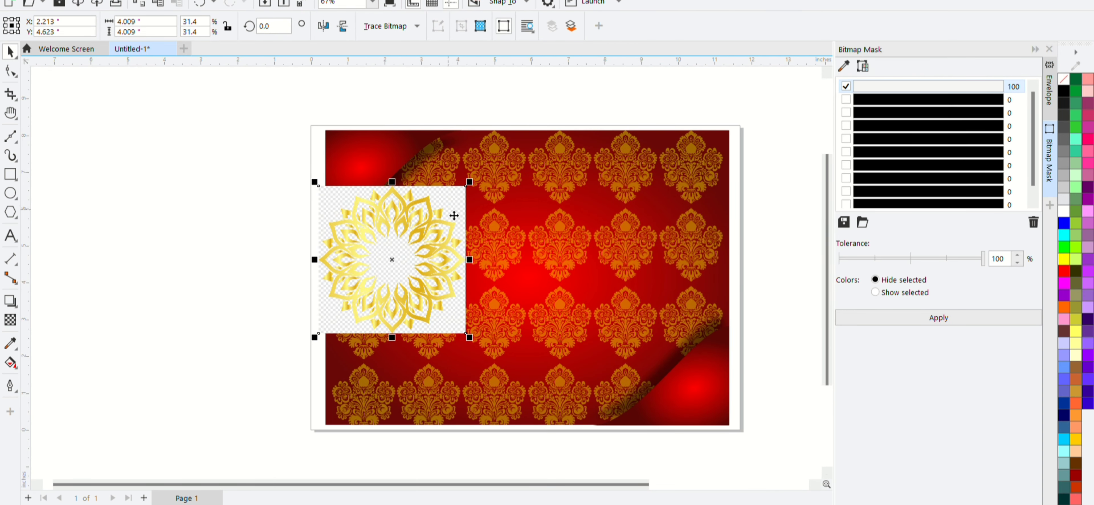
pyautogui.click(910, 324)
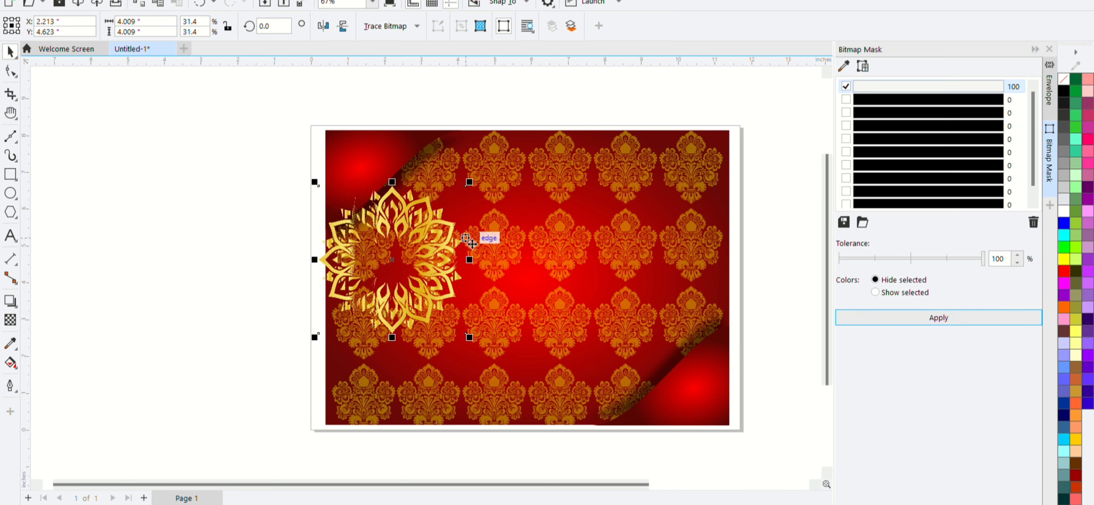
# Undo the last mask and reapply the Bitmap Mask to the mandala at 59% tolerance
pyautogui.hotkey('ctrl', 'z')
pyautogui.click(924, 259)
pyautogui.click(933, 321)
pyautogui.scroll(8, 413, 253)
pyautogui.scroll(-4, 413, 253)
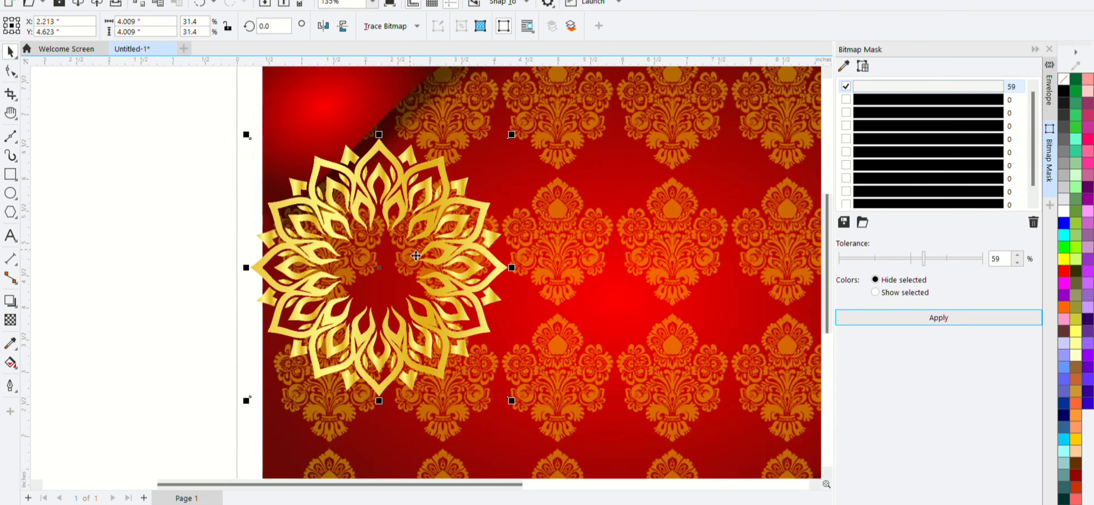
# Trace the masked mandala bitmap into vectors, move the trace toward the background's centre and delete the original bitmap
pyautogui.scroll(-4, 415, 255)
pyautogui.click(400, 28)
pyautogui.click(409, 45)
pyautogui.moveTo(419, 202)
pyautogui.mouseDown()
pyautogui.moveTo(487, 221)
pyautogui.moveTo(648, 219)
pyautogui.moveTo(535, 238)
pyautogui.mouseUp()
pyautogui.click(437, 220)
pyautogui.press('Delete')
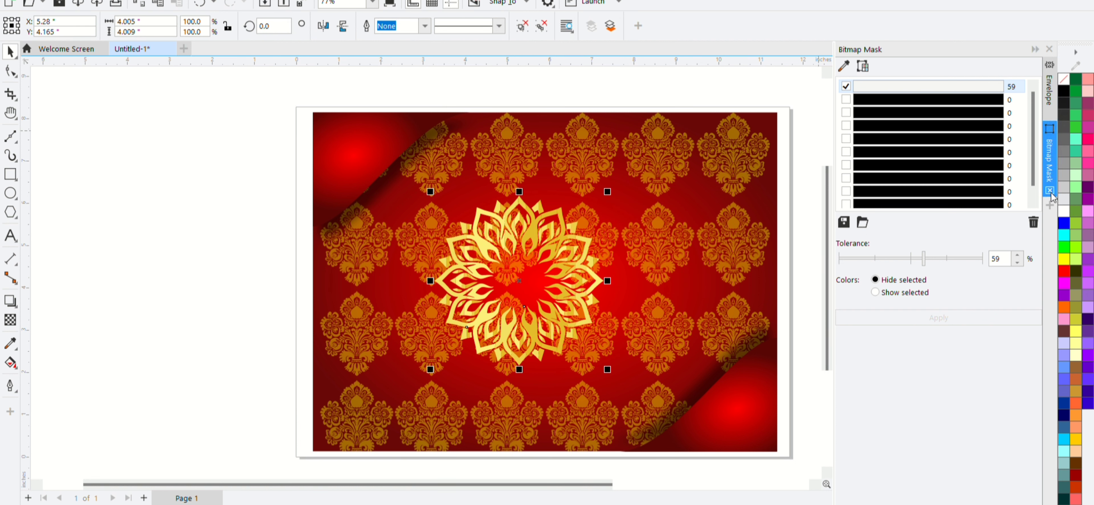
# Close the Bitmap Mask and Envelope dockers
pyautogui.click(1049, 191)
pyautogui.click(1049, 121)
pyautogui.scroll(-1, 679, 213)
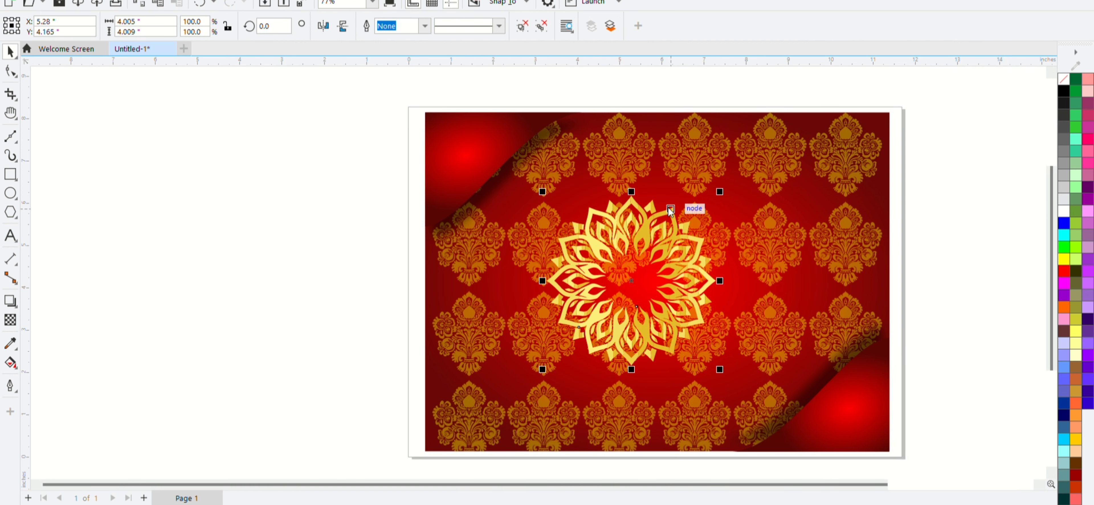
# Enlarge the vector mandala to about 5.43 inches wide and centre it on the red background
pyautogui.moveTo(720, 369); pyautogui.dragTo(749, 400)
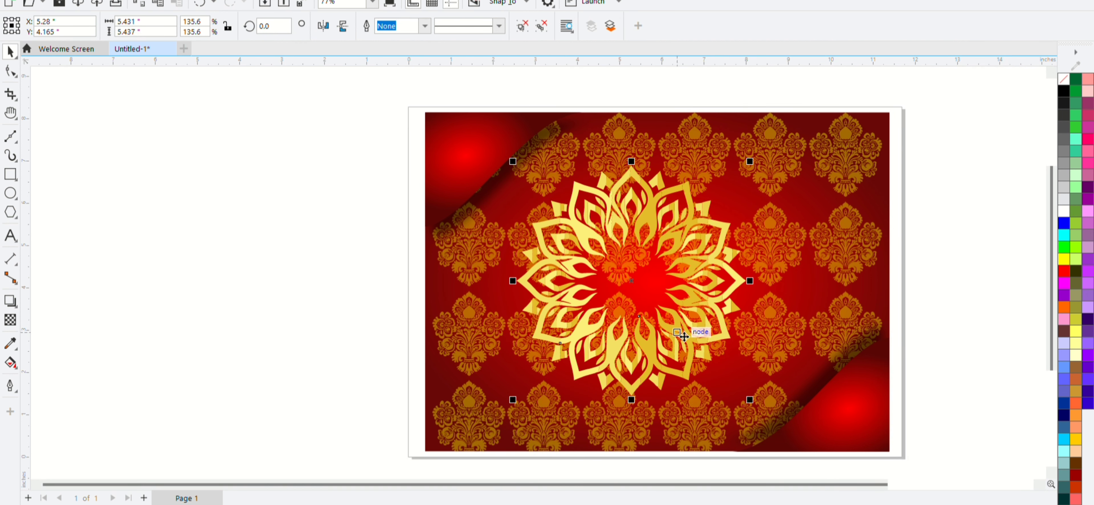
pyautogui.keyDown('shift'); pyautogui.click(481, 250); pyautogui.keyUp('shift')
pyautogui.press('c')
pyautogui.press('e')
pyautogui.click(364, 282)
pyautogui.scroll(1, 657, 281)
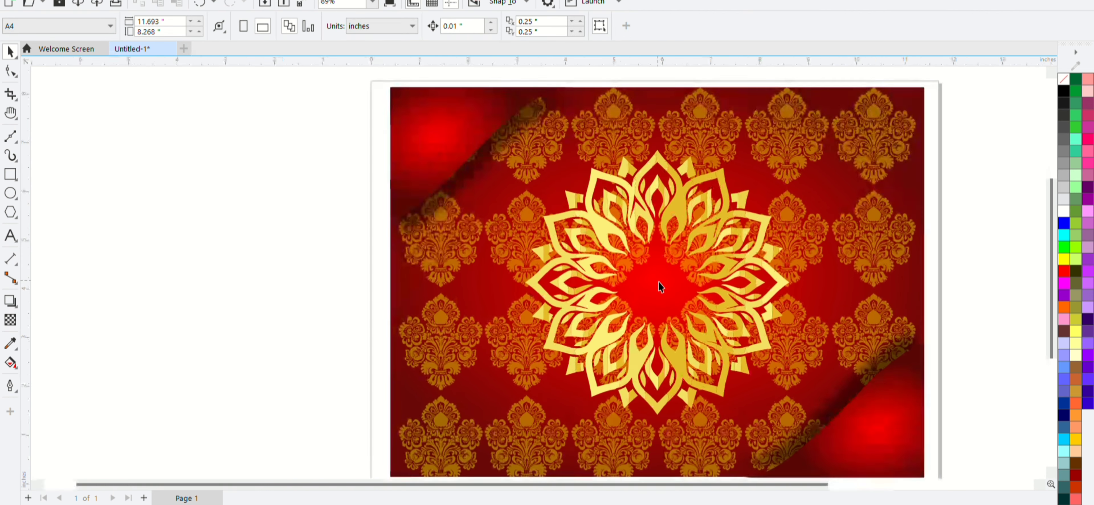
pyautogui.scroll(-1, 660, 286)
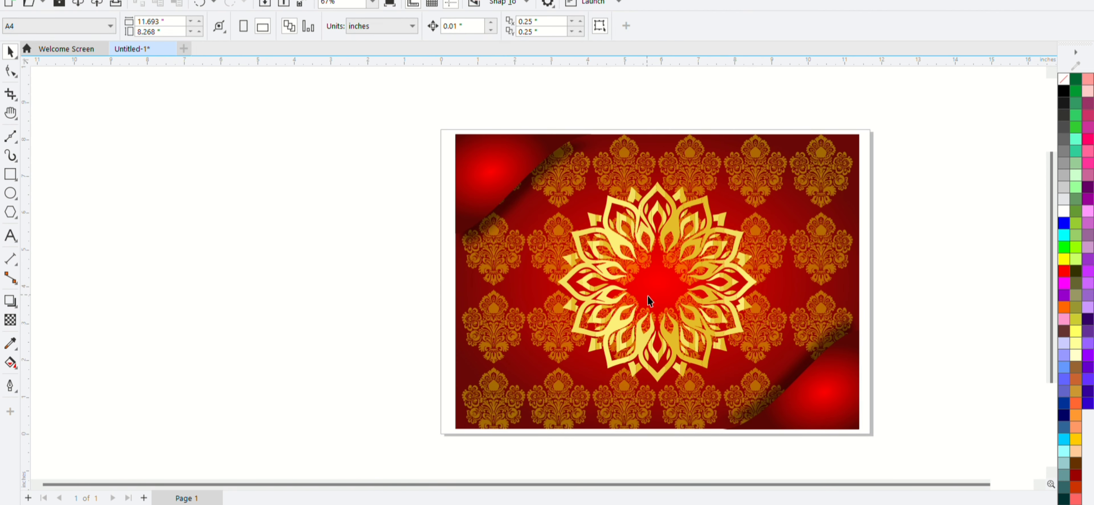
# Scale the centred mandala up from its centre to about 6.36 inches wide
pyautogui.click(695, 330)
pyautogui.moveTo(767, 390); pyautogui.dragTo(783, 409)
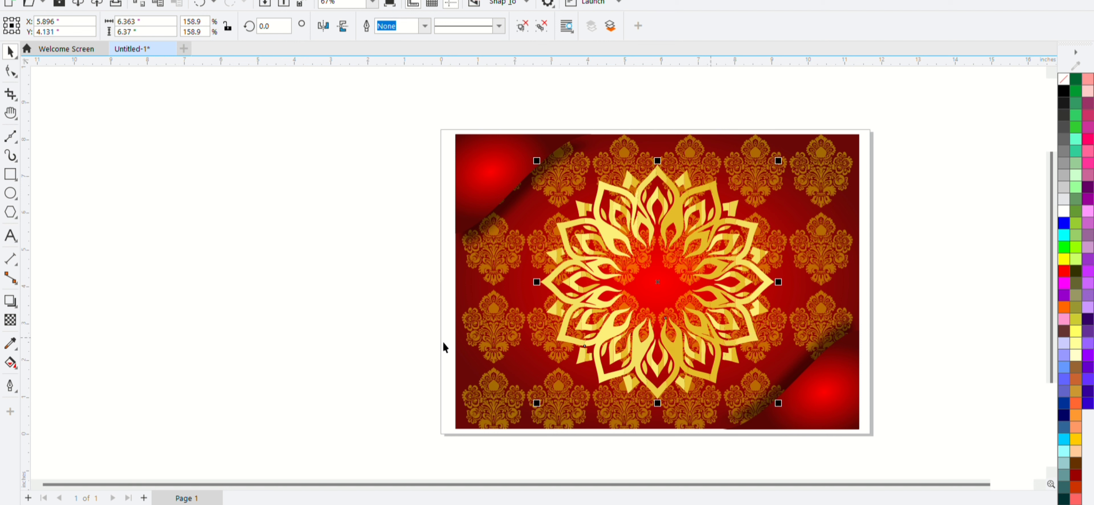
pyautogui.click(303, 127)
# Add the two-line text "Happy Diwali" beside the page and enlarge it to about 80 pt
pyautogui.press('F8')
pyautogui.click(201, 233)
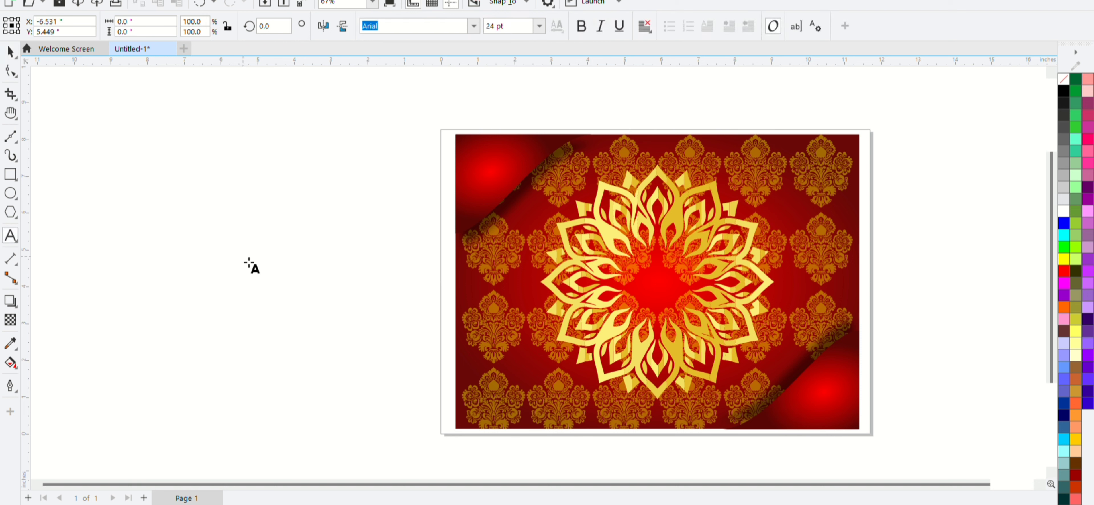
pyautogui.write('Happy ')
pyautogui.write('Diwali')
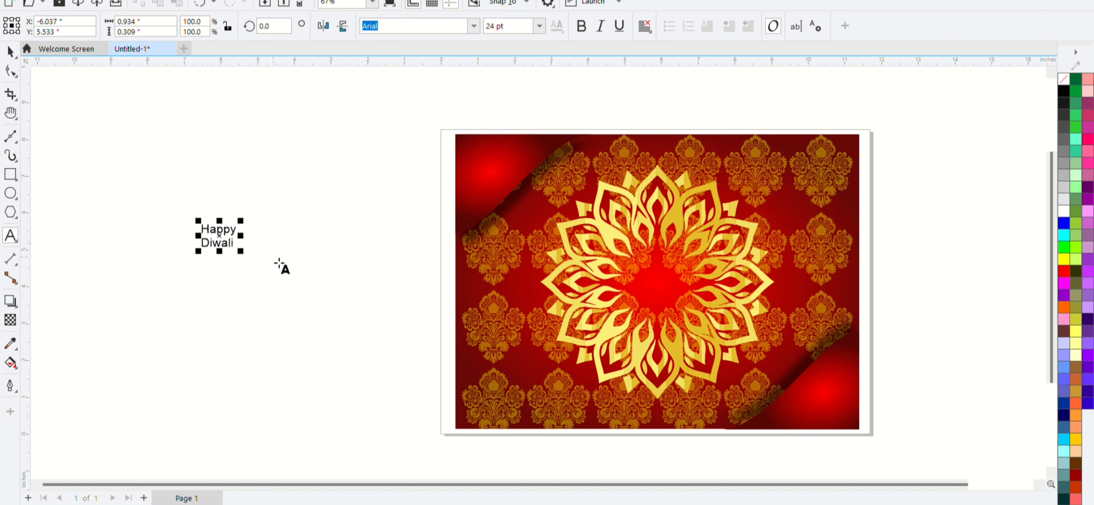
pyautogui.moveTo(240, 252); pyautogui.dragTo(280, 277)
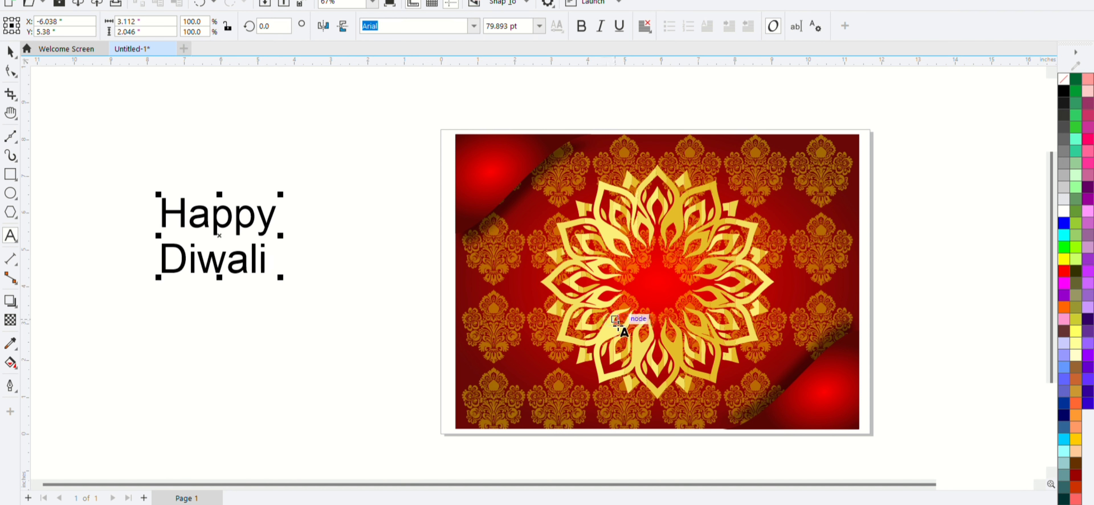
# Fill the Happy Diwali text with yellow sampled from the mandala and set its font to Arial Rounded MT Bold
pyautogui.click(10, 343)
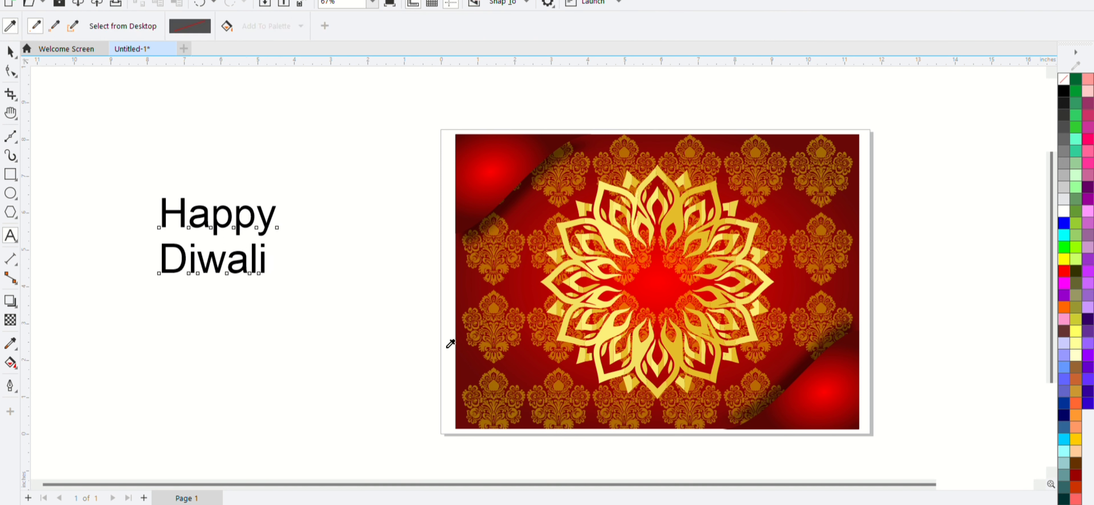
pyautogui.click(579, 316)
pyautogui.click(169, 266)
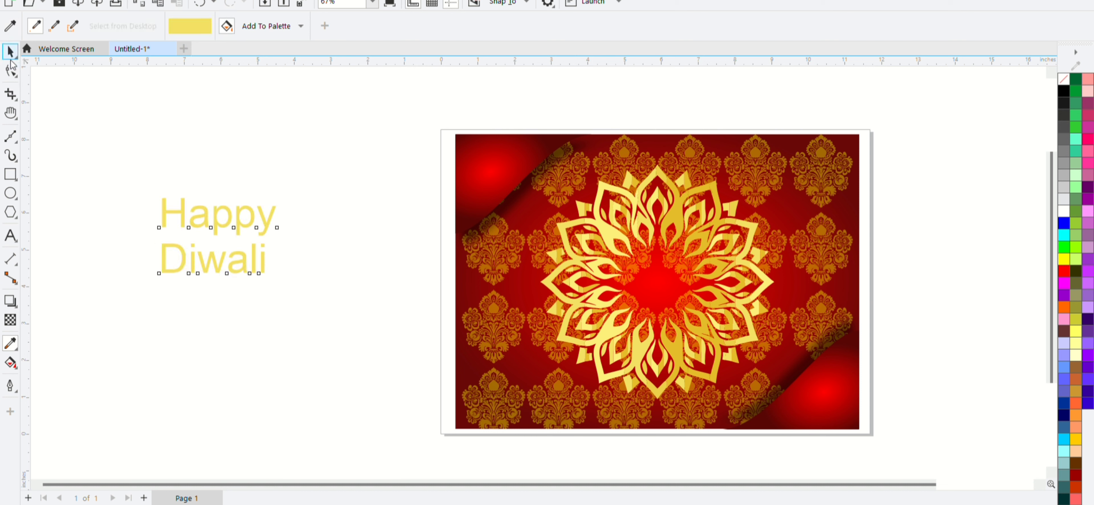
pyautogui.click(10, 51)
pyautogui.click(474, 26)
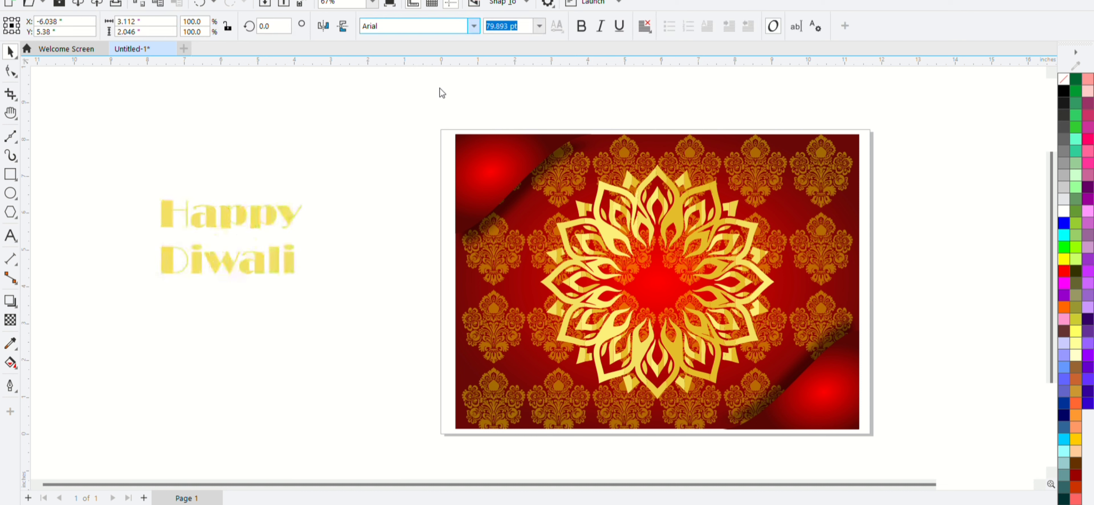
pyautogui.click(442, 164)
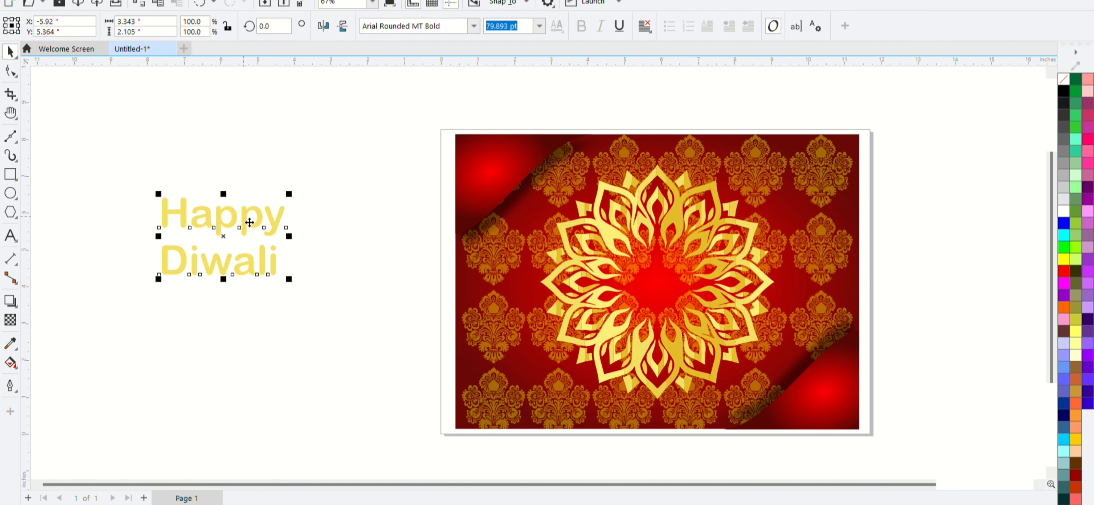
# Centre the Happy Diwali text on the page and scale it down to fit inside the mandala's middle
pyautogui.press('p')
pyautogui.moveTo(721, 323); pyautogui.dragTo(691, 309)
pyautogui.click(383, 374)
pyautogui.hotkey('ctrl', 'a')
pyautogui.click(335, 364)
pyautogui.scroll(1, 661, 330)
pyautogui.click(615, 278)
pyautogui.hotkey('ctrl', 'a')
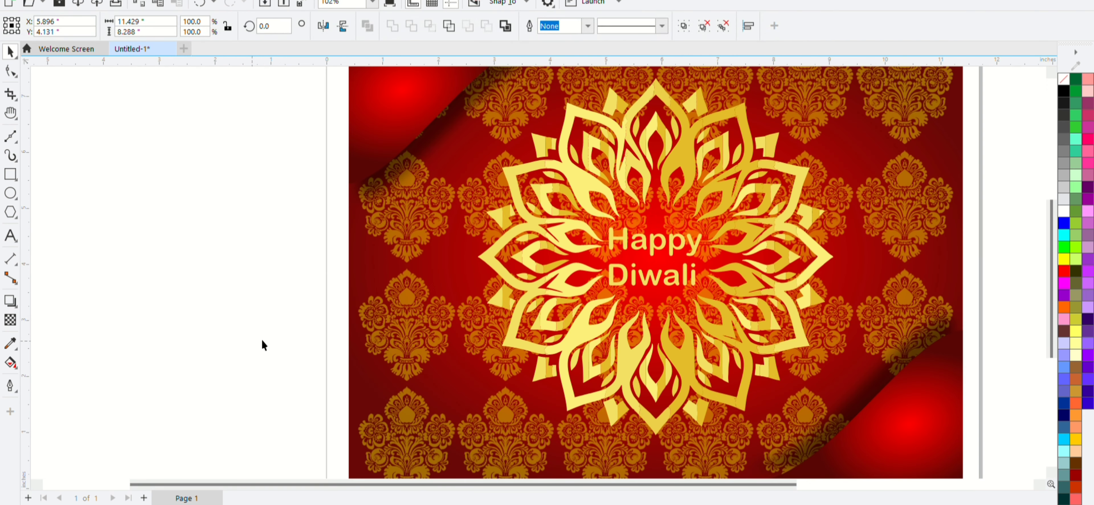
pyautogui.click(252, 347)
pyautogui.scroll(-1, 715, 226)
pyautogui.scroll(-1, 715, 228)
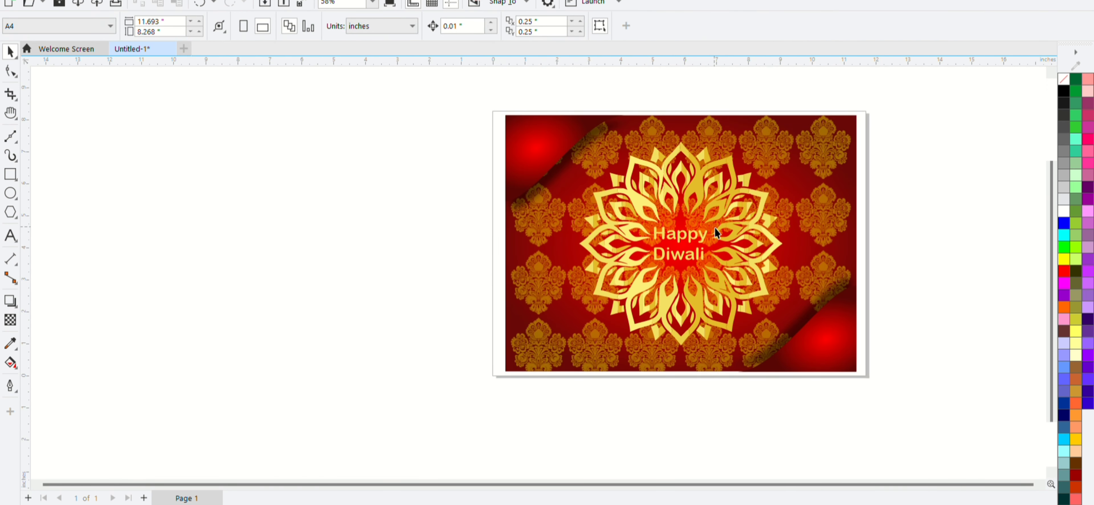
# Close backgroung 1.cdr and ungroup the starred artwork in background 4.cdr
pyautogui.scroll(1, 714, 228)
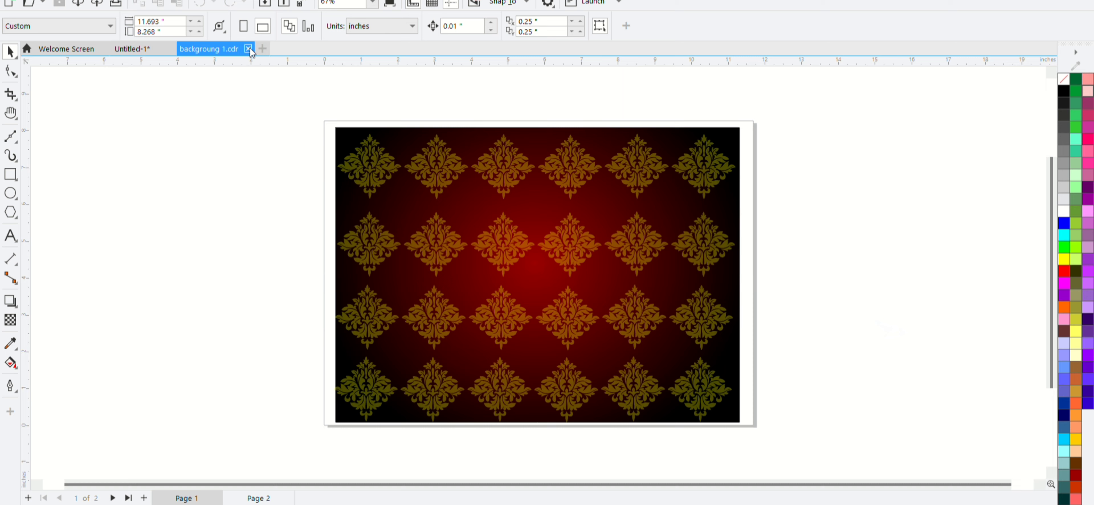
pyautogui.click(248, 48)
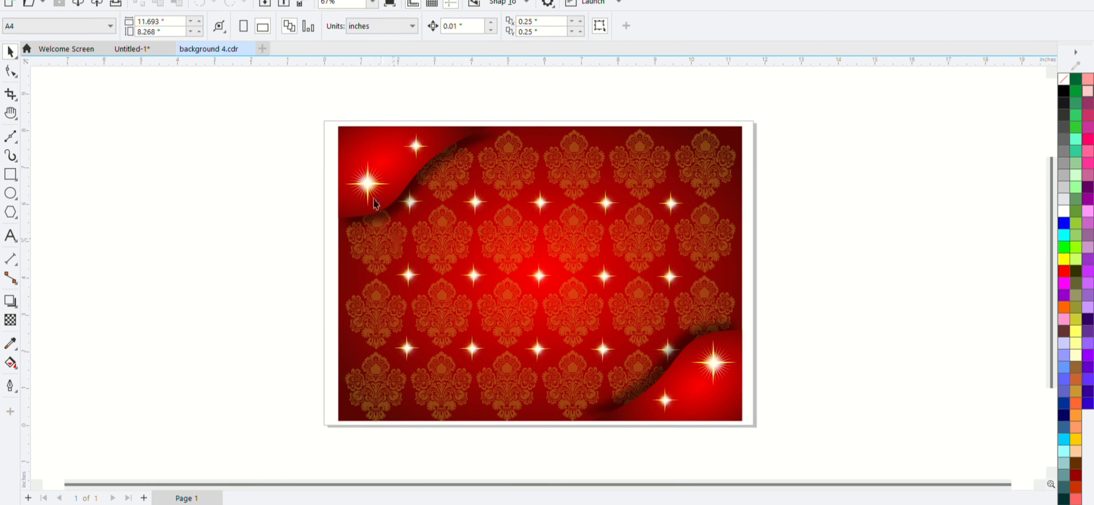
pyautogui.moveTo(305, 107); pyautogui.dragTo(786, 446)
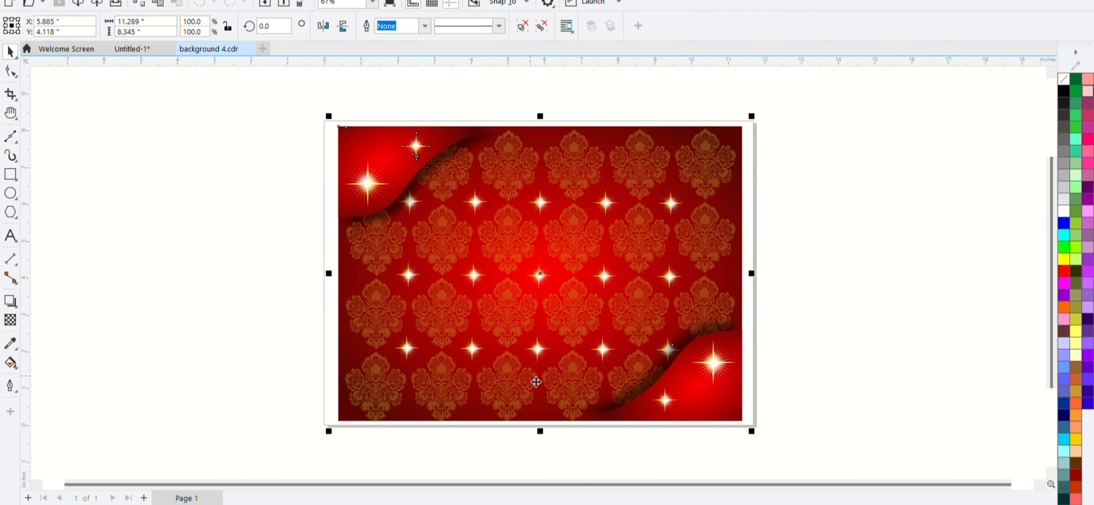
pyautogui.hotkey('ctrl', 'u')
# Copy the large star in the upper-left corner of background 4.cdr and paste it into Untitled-1
pyautogui.click(373, 190)
pyautogui.moveTo(301, 103); pyautogui.dragTo(884, 453)
pyautogui.hotkey('ctrl', 'g')
pyautogui.moveTo(406, 272); pyautogui.dragTo(395, 280)
pyautogui.hotkey('ctrl', 'z')
pyautogui.click(214, 210)
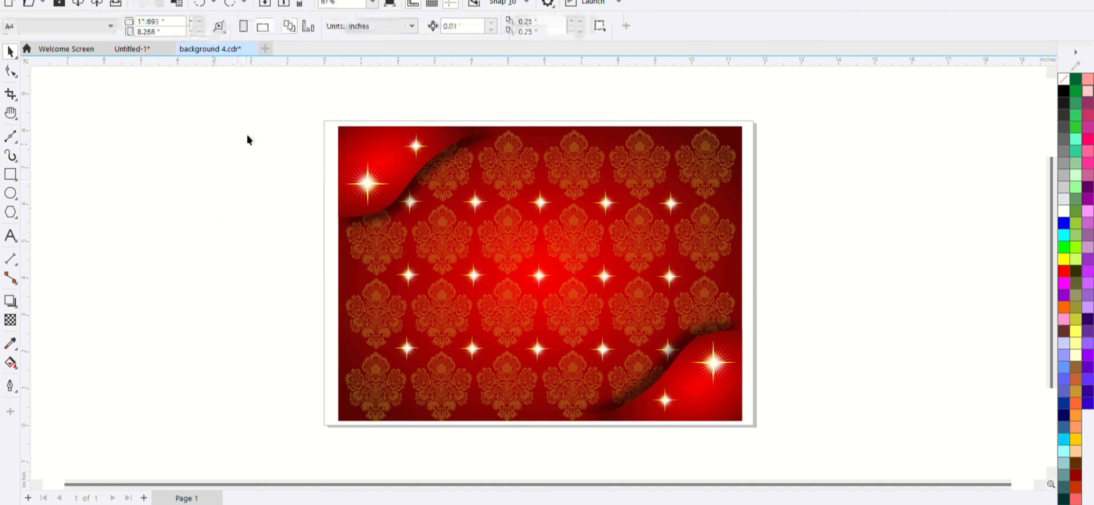
pyautogui.click(156, 48)
pyautogui.hotkey('ctrl', 'v')
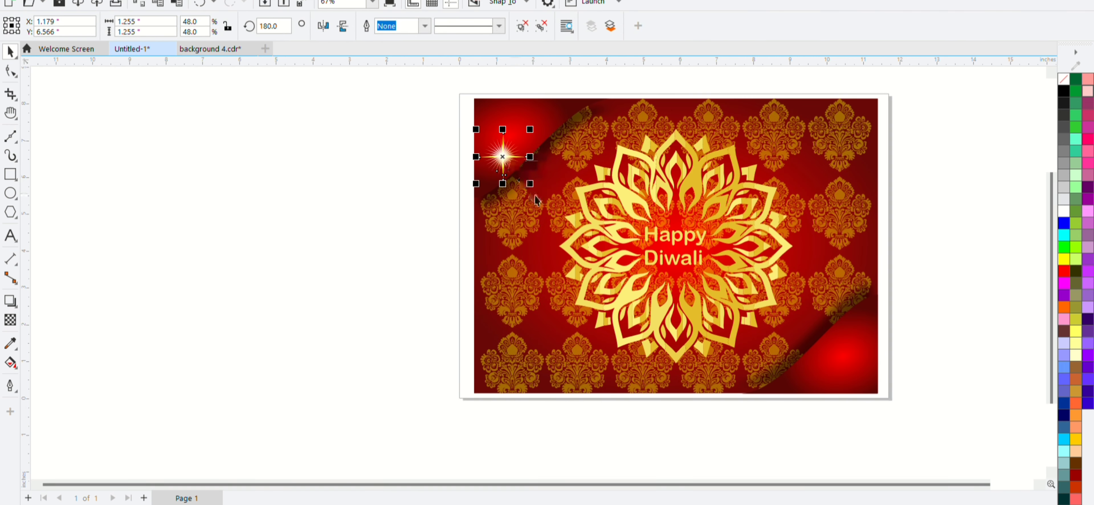
# Place seven smaller star copies, about 0.9 inch wide: one in the upper-left corner shape and three on each side of the mandala
pyautogui.moveTo(503, 157); pyautogui.dragTo(807, 170)
pyautogui.rightClick(537, 123)
pyautogui.rightClick(544, 173)
pyautogui.rightClick(544, 252)
pyautogui.rightClick(544, 328)
pyautogui.rightClick(805, 326)
pyautogui.rightClick(808, 249)
pyautogui.rightClick(807, 170)
# Copy the two upper-left corner stars onto the lower-right corner shape and mirror the copies horizontally and vertically
pyautogui.click(502, 156)
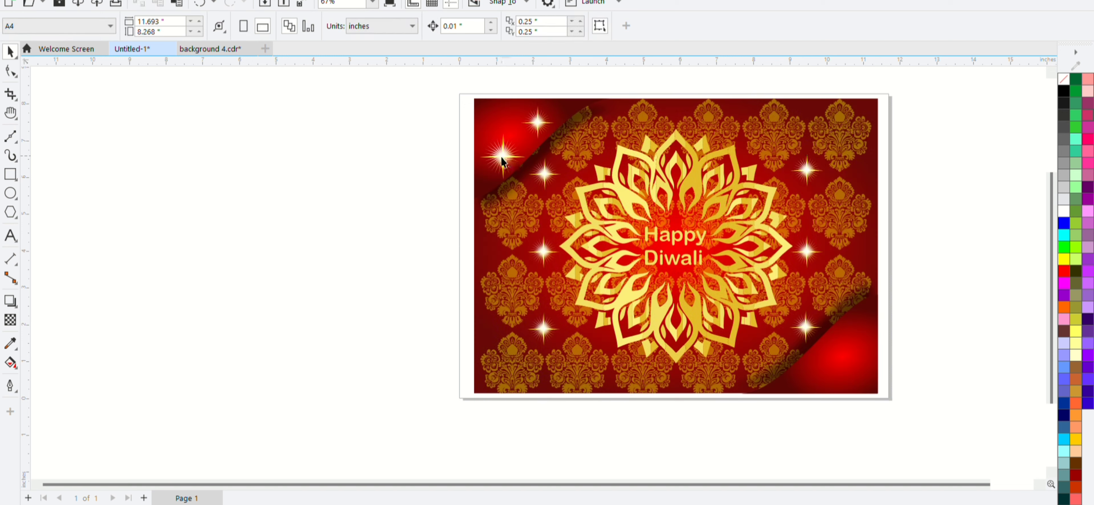
pyautogui.keyDown('shift'); pyautogui.click(539, 126); pyautogui.keyUp('shift')
pyautogui.moveTo(538, 127); pyautogui.dragTo(854, 336)
pyautogui.rightClick(857, 343)
pyautogui.click(343, 27)
pyautogui.click(323, 26)
pyautogui.click(947, 350)
# Place two small star copies on the Happy Diwali text, at its upper-left and lower-right
pyautogui.click(806, 171)
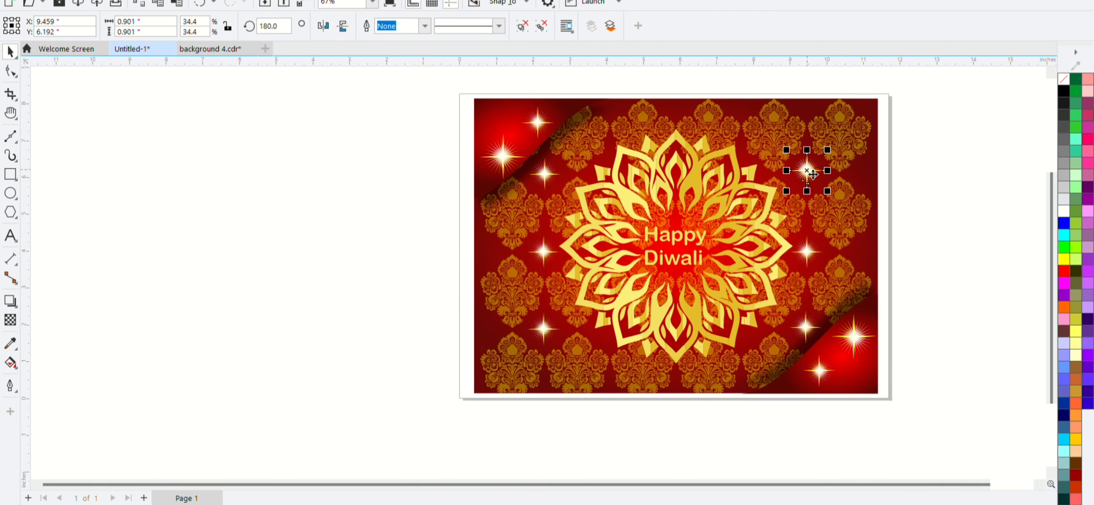
pyautogui.moveTo(807, 171); pyautogui.dragTo(710, 282)
pyautogui.rightClick(662, 224)
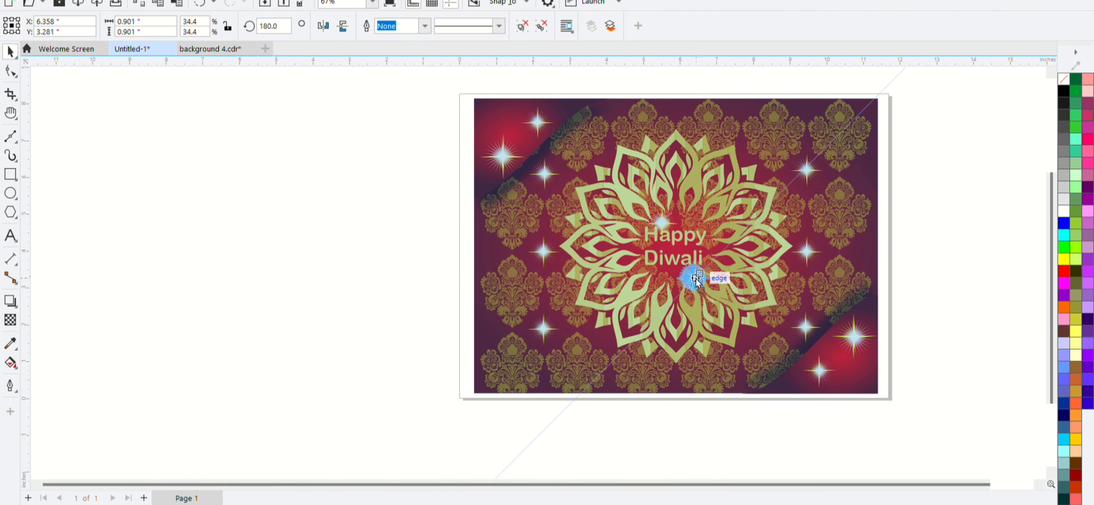
pyautogui.click(905, 318)
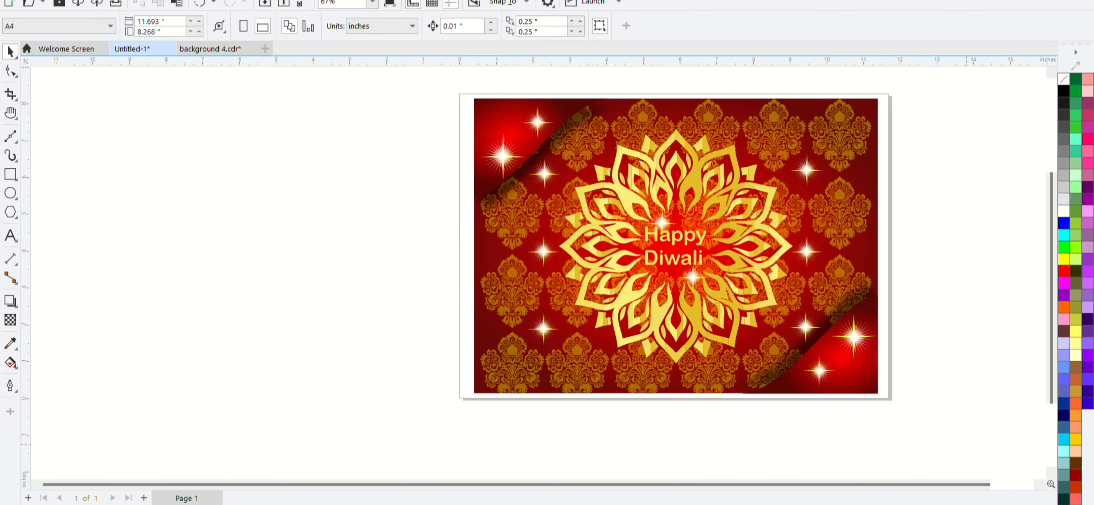
# Select the stars and Happy Diwali text over the background and group them
pyautogui.scroll(1, 735, 202)
pyautogui.moveTo(734, 202); pyautogui.dragTo(641, 218)
pyautogui.click(10, 51)
pyautogui.moveTo(209, 73); pyautogui.dragTo(879, 477)
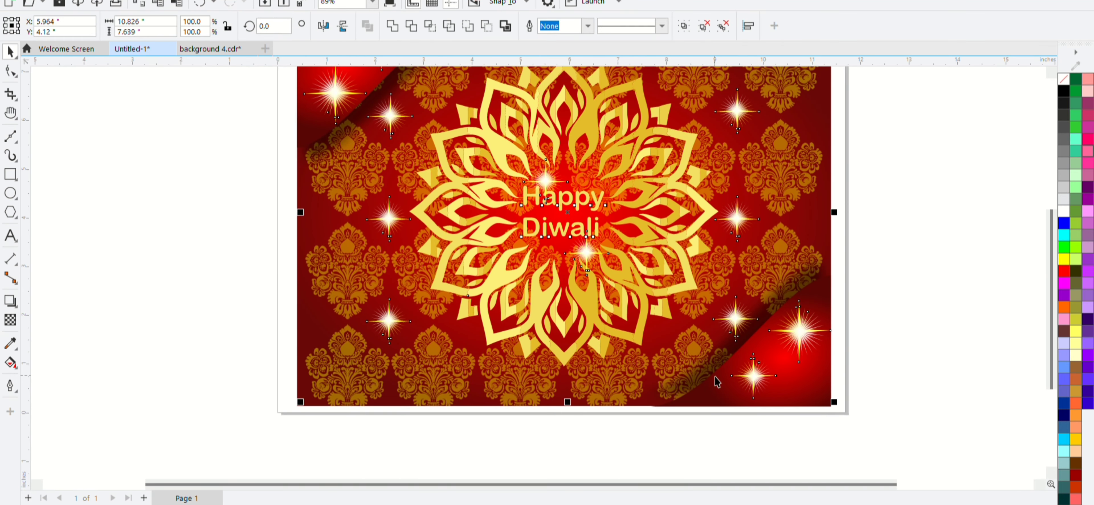
pyautogui.keyDown('shift'); pyautogui.click(714, 378); pyautogui.keyUp('shift')
pyautogui.hotkey('ctrl', 'g')
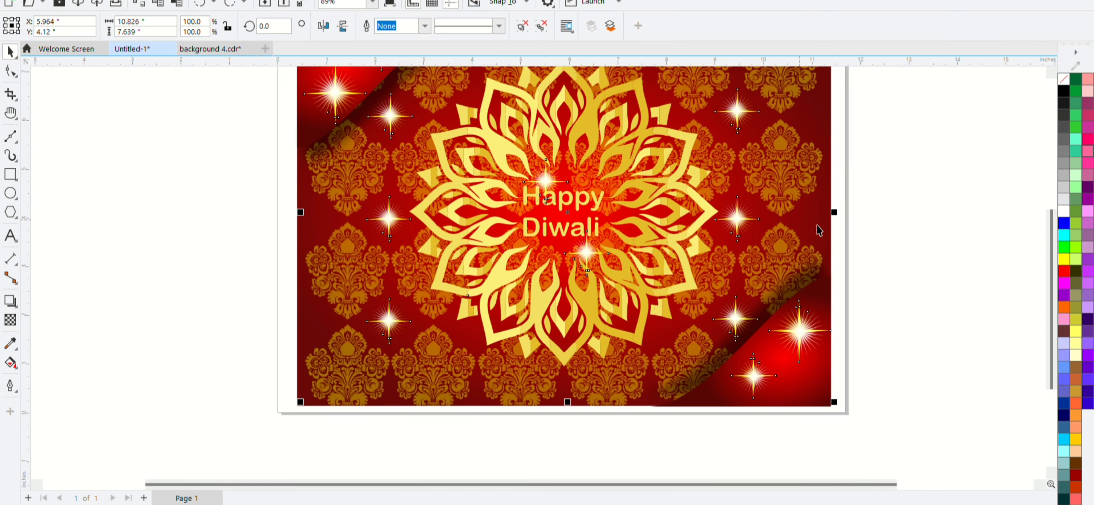
# Group the entire artwork, including the background, test the group with a short move and undo that move
pyautogui.click(847, 203)
pyautogui.scroll(-2, 762, 198)
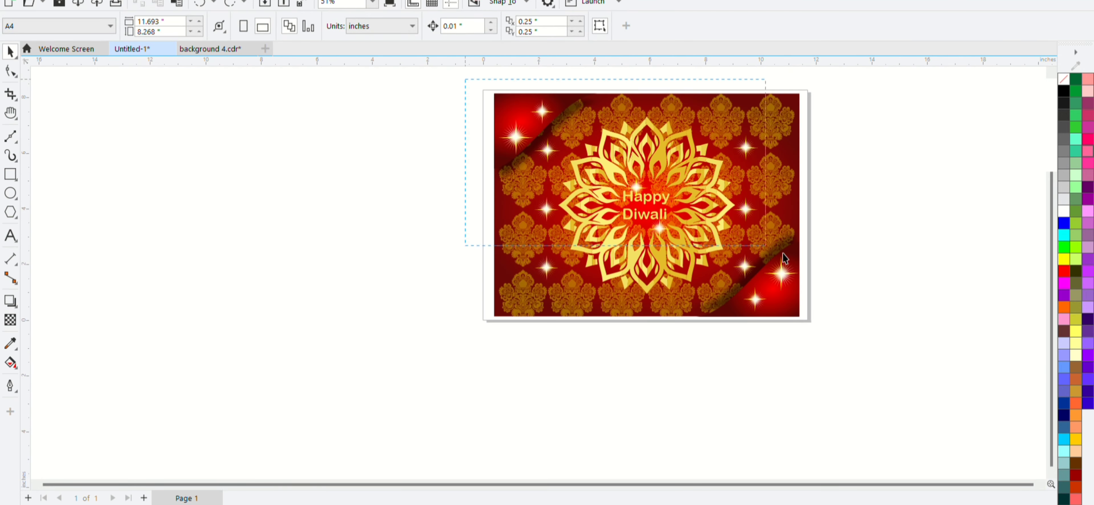
pyautogui.moveTo(669, 206); pyautogui.dragTo(872, 334)
pyautogui.hotkey('ctrl', 'g')
pyautogui.moveTo(746, 205); pyautogui.dragTo(710, 263)
pyautogui.hotkey('ctrl', 'z')
pyautogui.scroll(3, 766, 189)
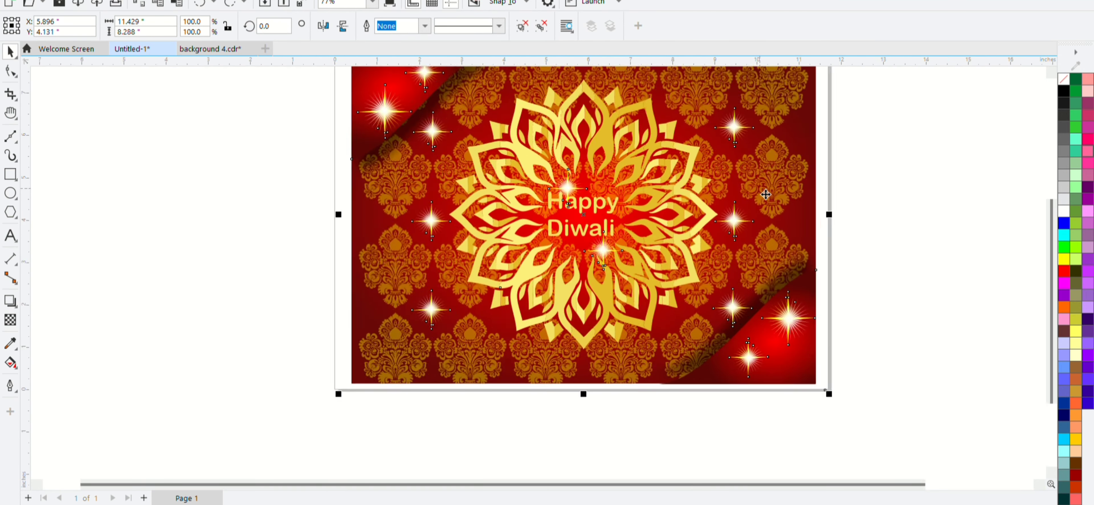
pyautogui.scroll(2, 766, 195)
pyautogui.scroll(-1, 633, 190)
pyautogui.press('h')
pyautogui.moveTo(616, 184); pyautogui.dragTo(612, 238)
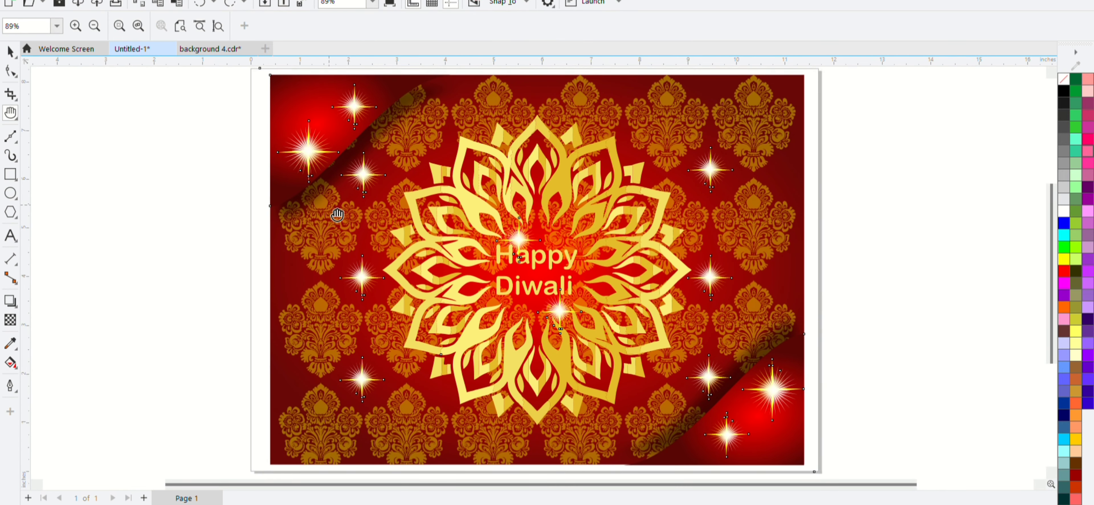
pyautogui.click(9, 52)
pyautogui.click(229, 194)
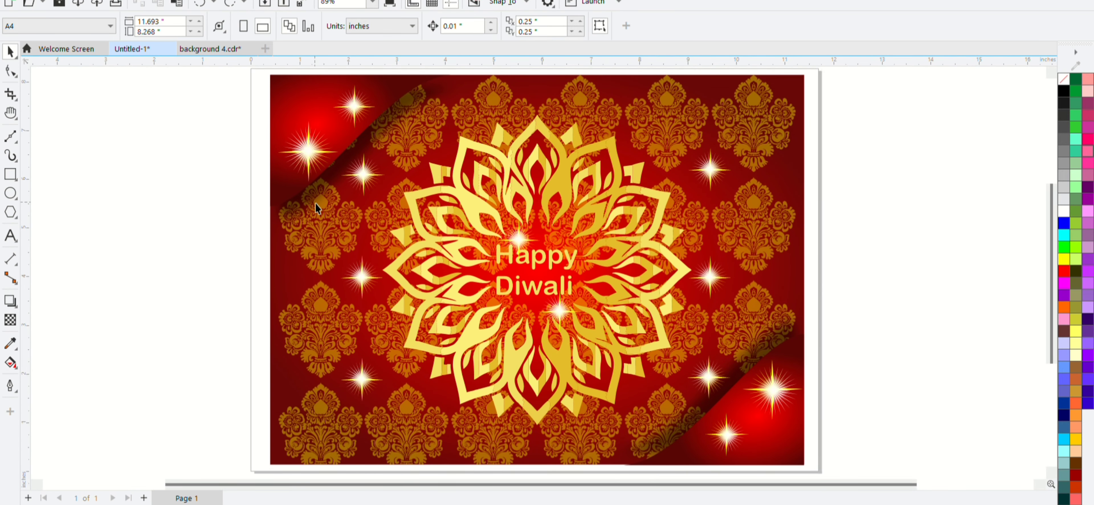